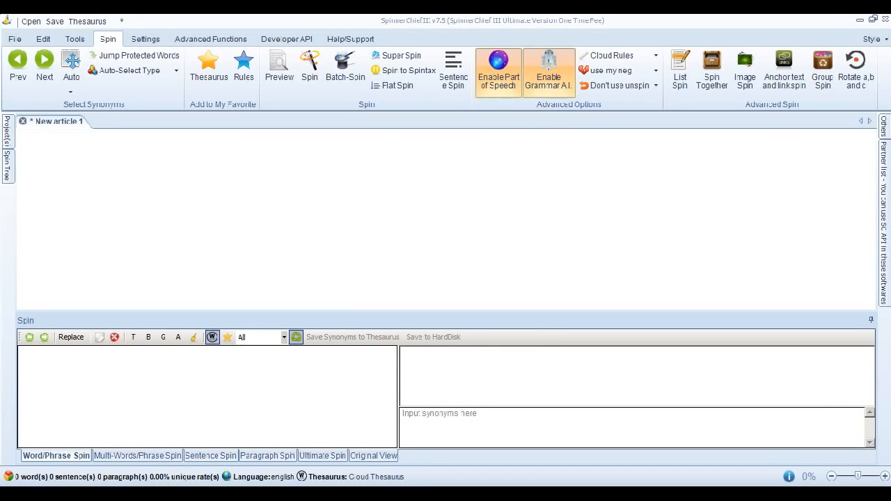
- Paste the copied dating-tips article into the empty New article 1 document
key("alt+Tab")
left_click(179, 201)
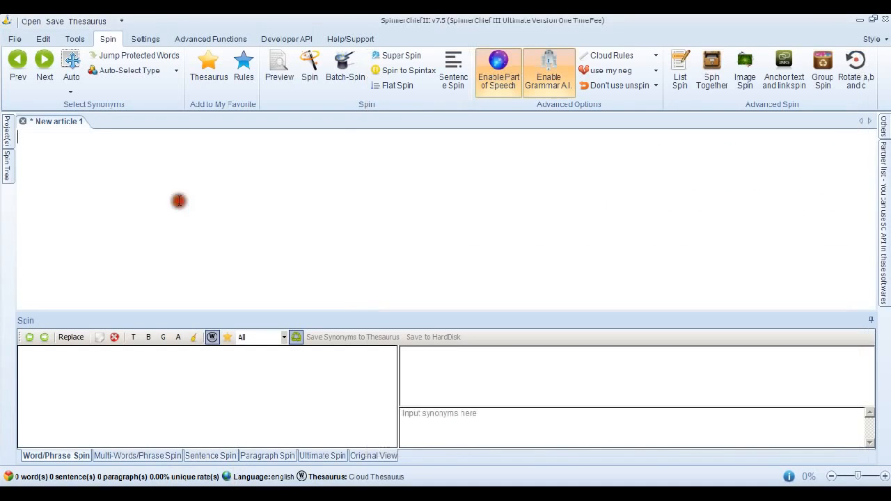
key("ctrl+v")
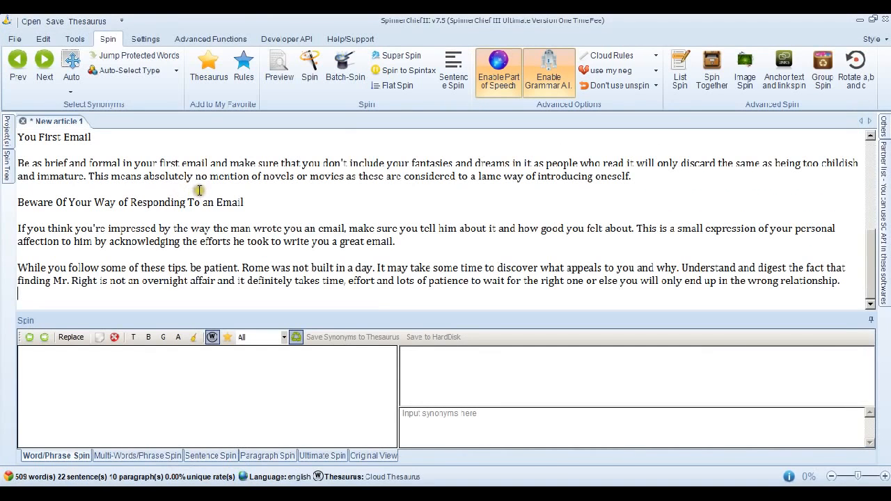
scroll(265, 190, "down", 1)
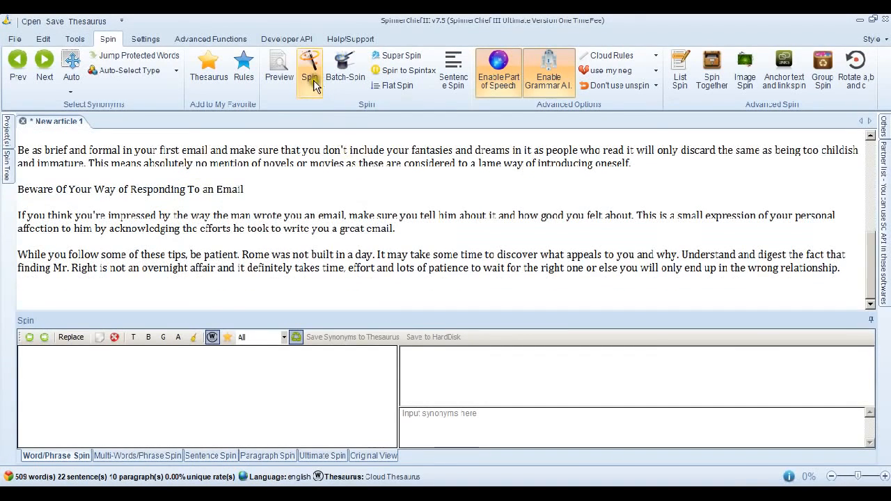
- Generate one article from the unspun dating text, check it by Copyscape, and examine the matching sources and duplicated phrases
left_click(313, 80)
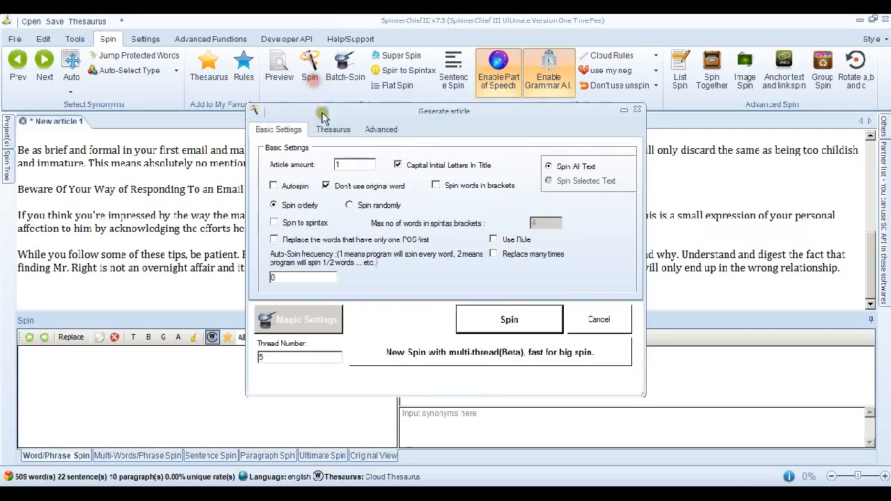
left_click(506, 322)
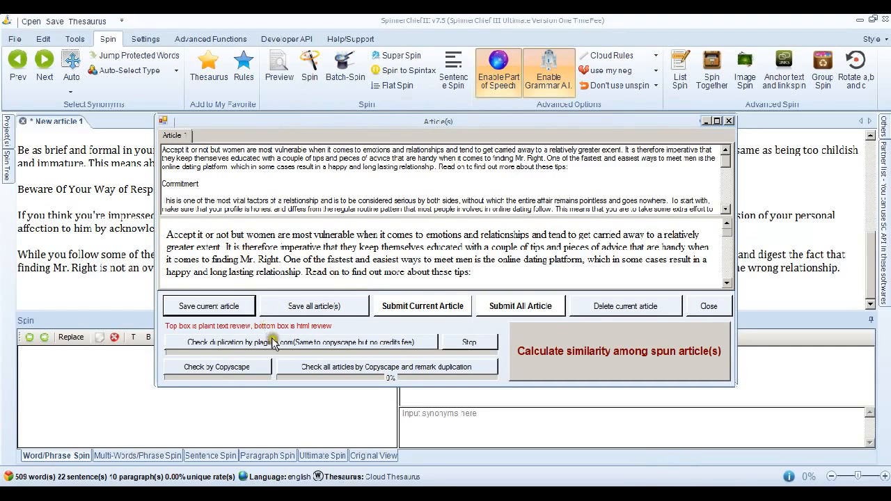
left_click(239, 366)
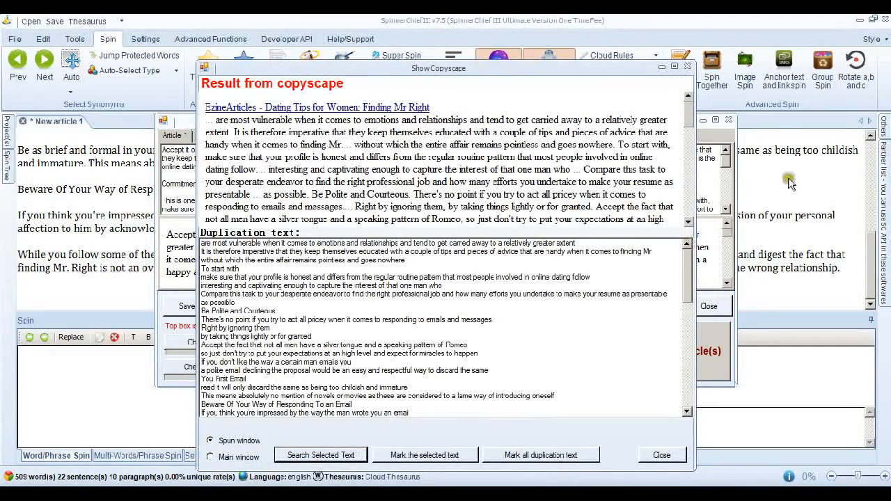
left_click(688, 132)
left_click_drag(689, 132, 689, 109)
left_click_drag(686, 261, 682, 241)
left_click(687, 68)
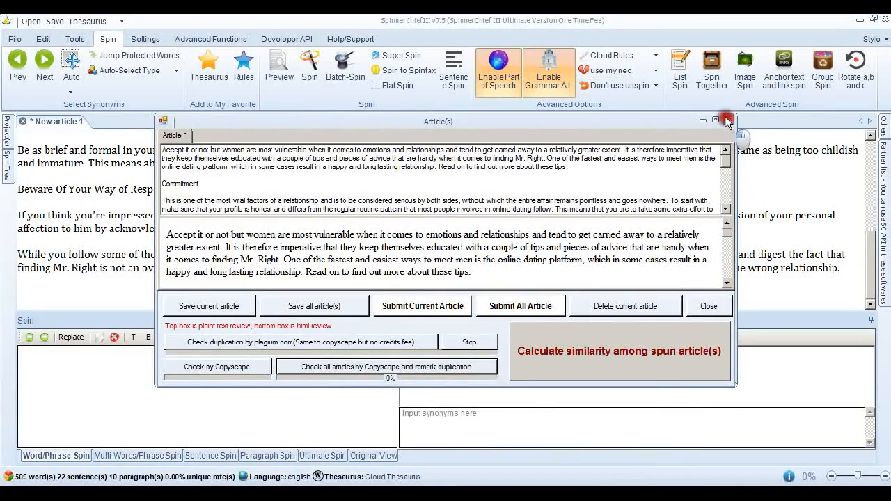
left_click(727, 121)
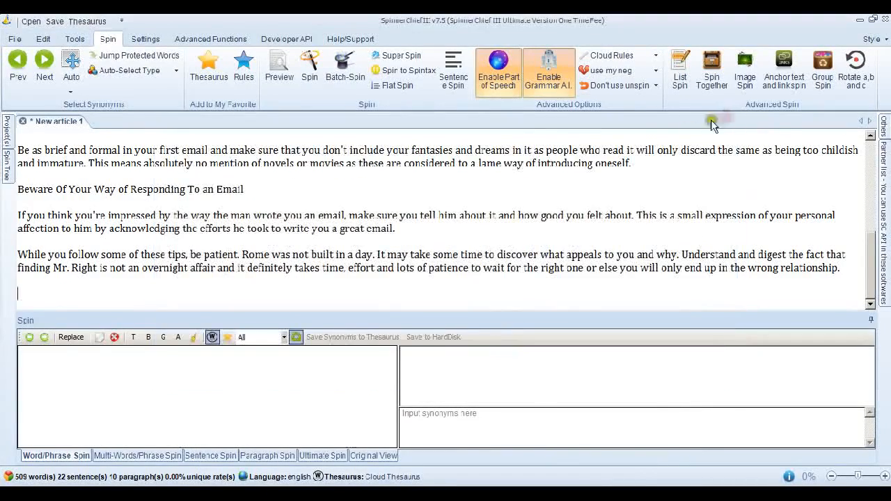
- Super Spin the dating article with the readable-and-unique method at balance, and generate one spun article from it
left_click(409, 60)
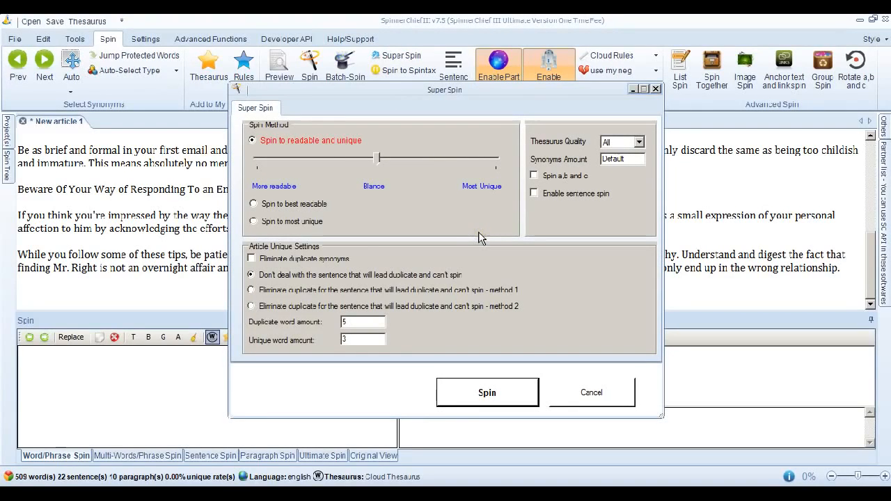
left_click(487, 393)
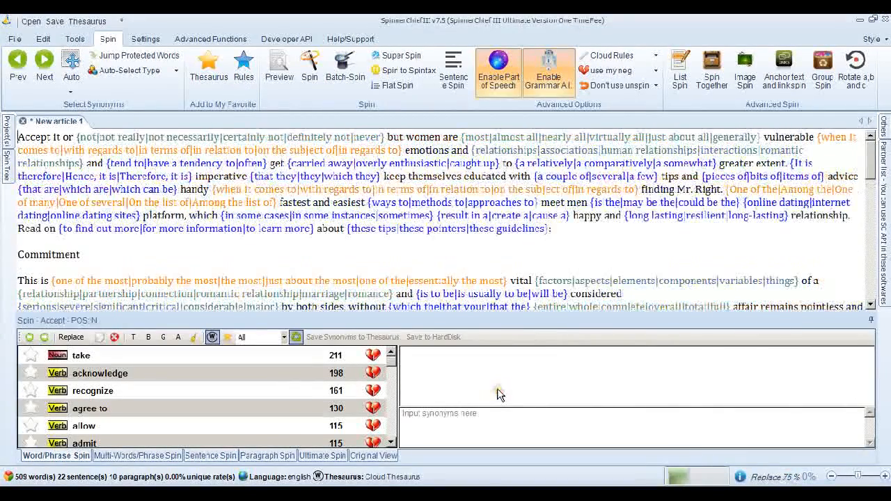
left_click(310, 87)
left_click(513, 318)
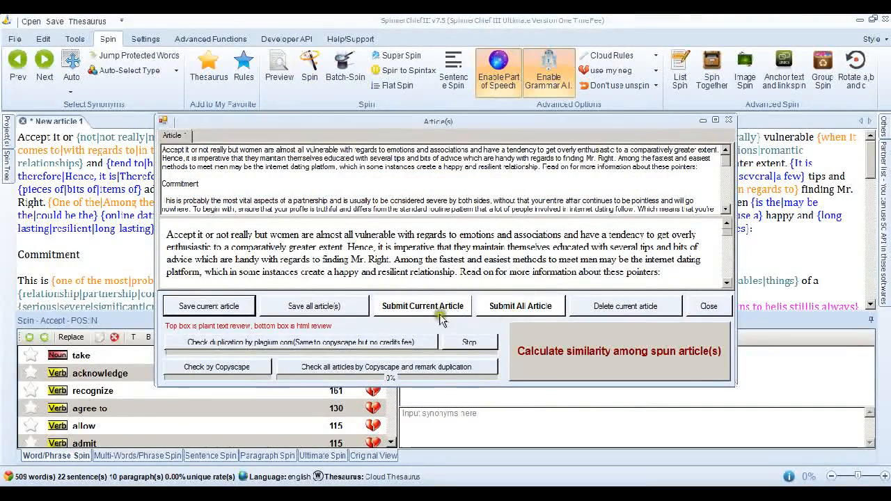
- Check the spun dating article by Copyscape, and close the result and article windows
left_click(255, 370)
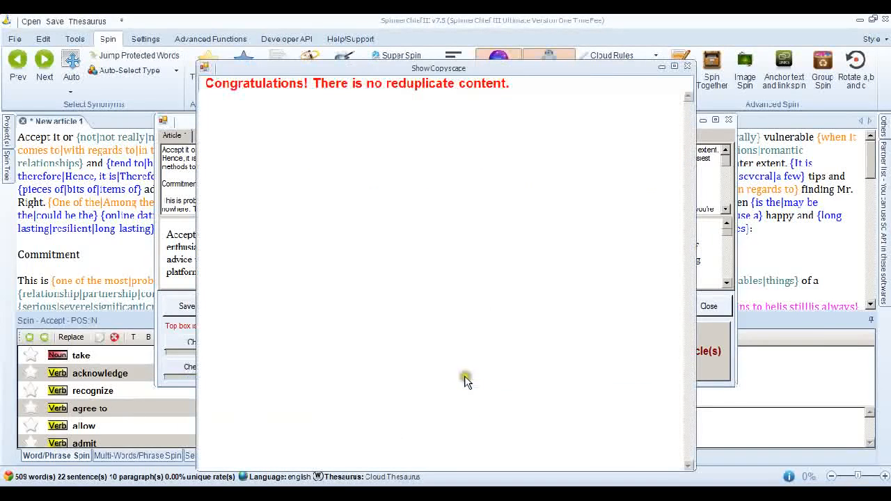
left_click(642, 120)
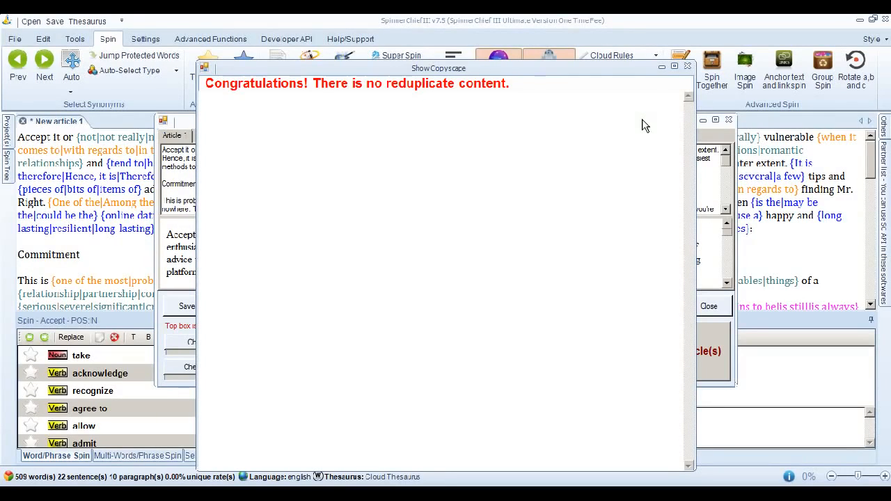
left_click(687, 68)
left_click(729, 120)
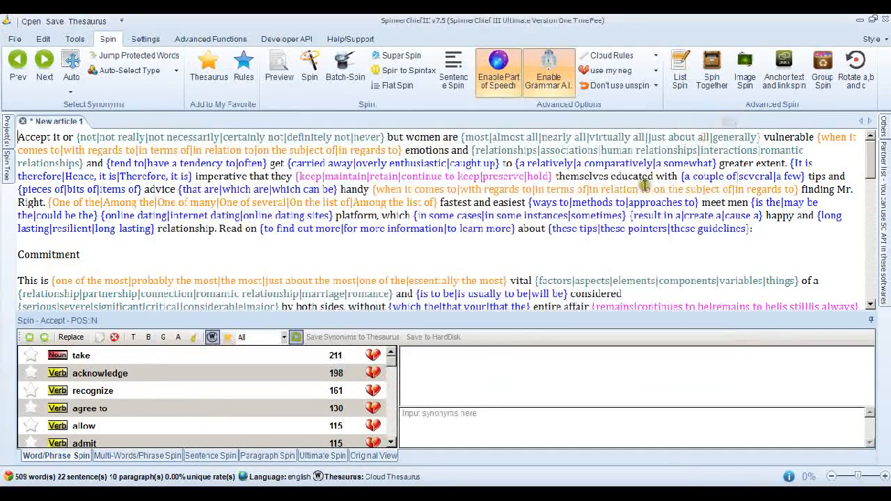
- Replace the whole spun dating text with the carbs article copied from article 10.txt in Notepad
left_click(583, 254)
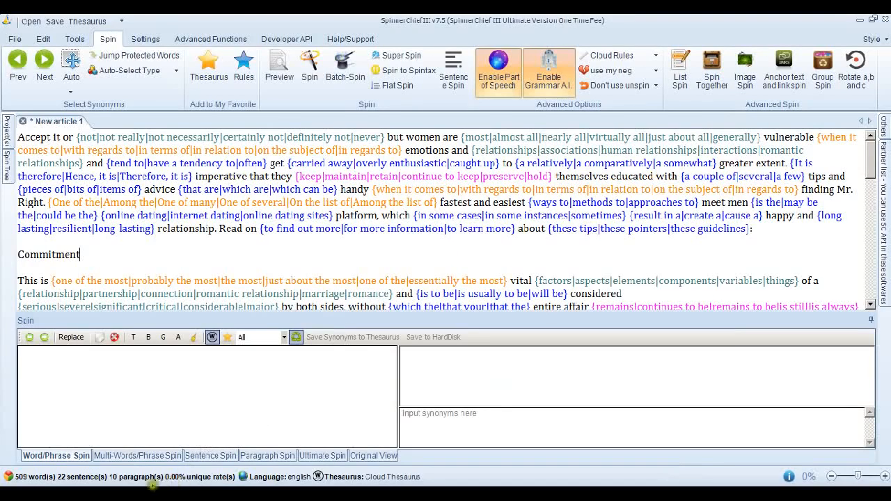
key("alt+Tab")
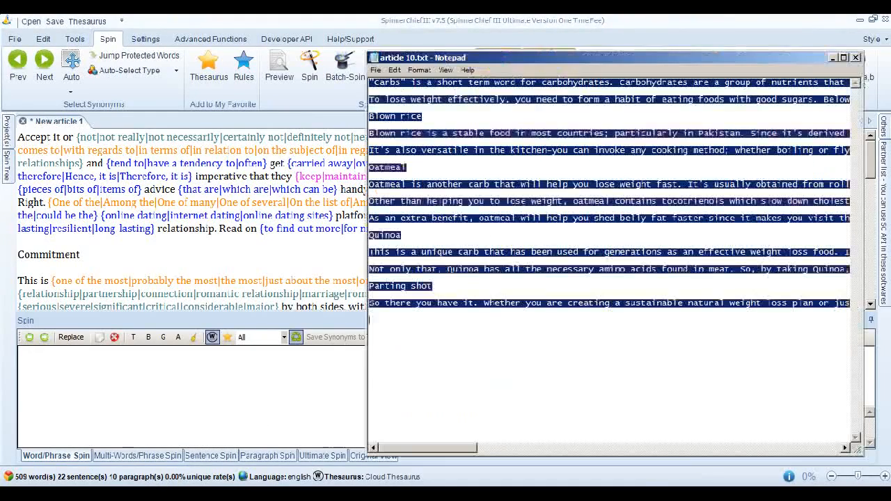
key("alt+Tab")
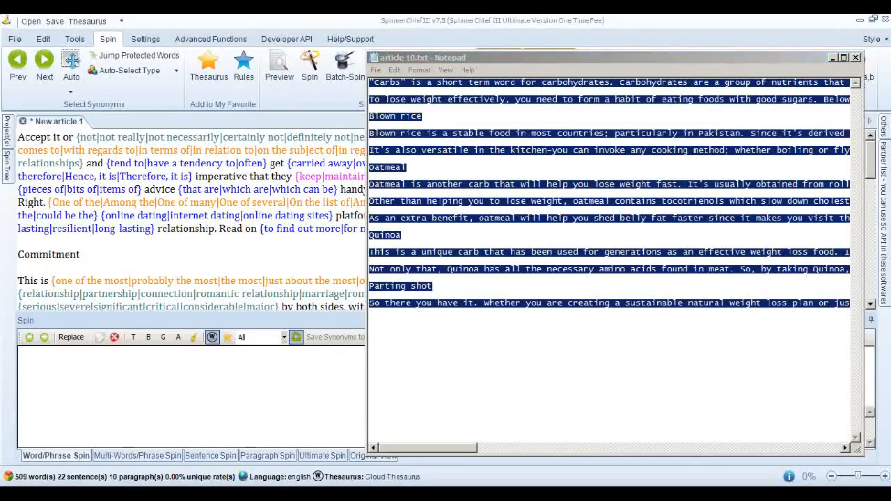
key("ctrl+a")
key("ctrl+v")
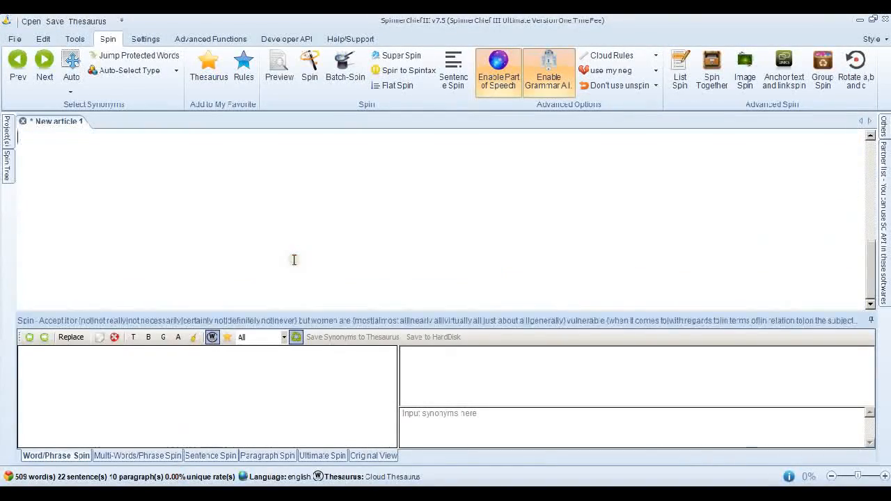
left_click_drag(874, 272, 869, 139)
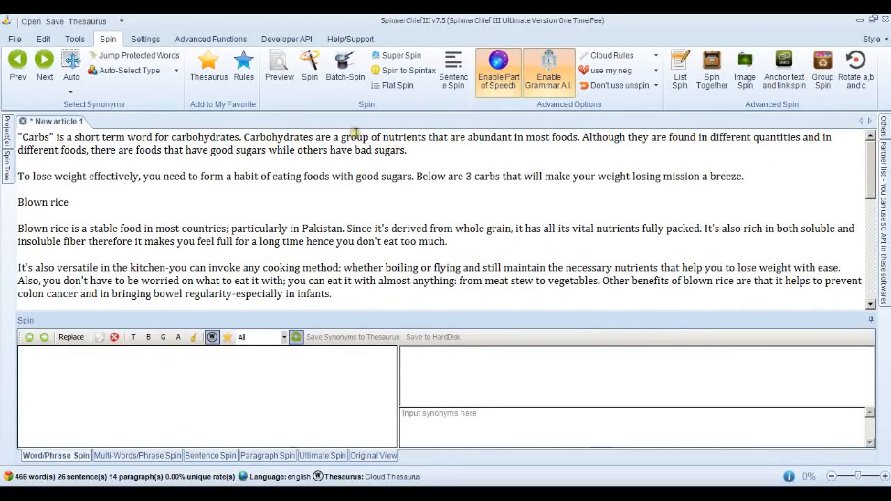
- Super Spin the carbs article with the readable-and-unique method at balance, and generate one spun article from it
left_click(401, 55)
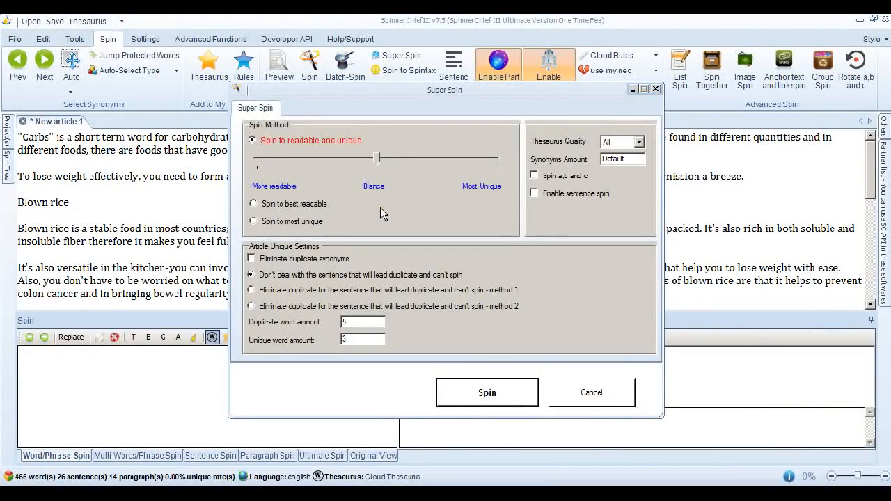
left_click(482, 395)
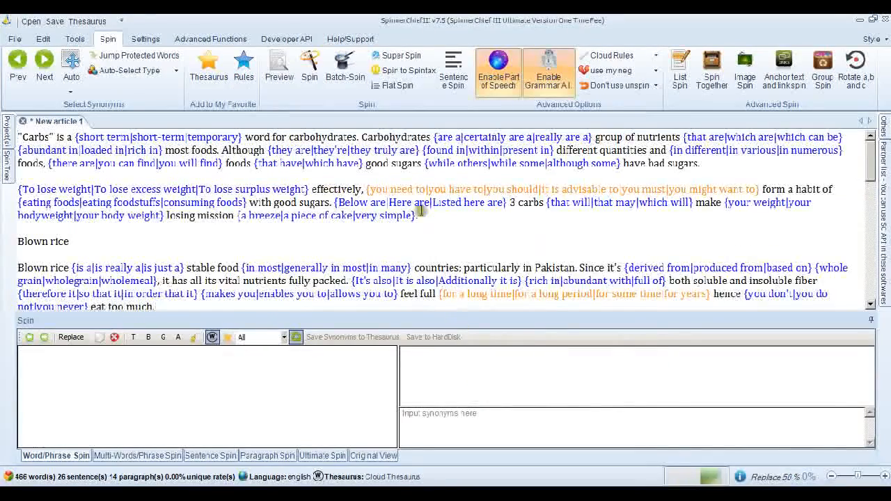
left_click(309, 70)
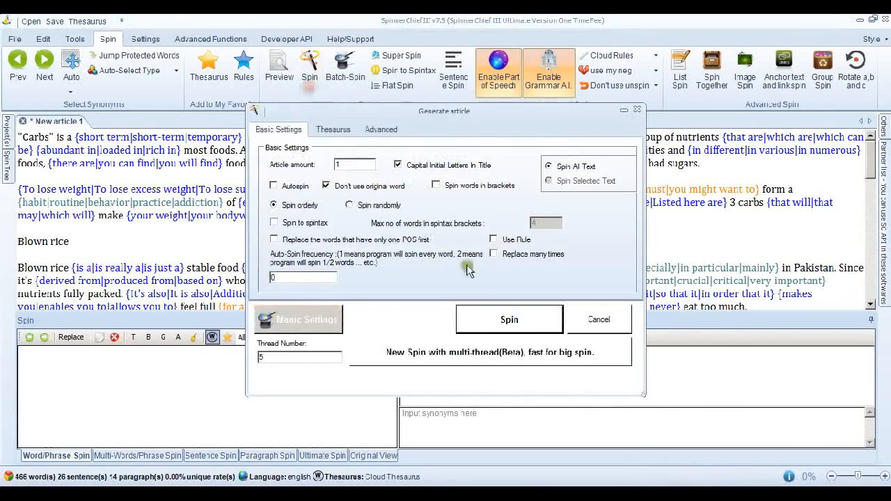
left_click(514, 324)
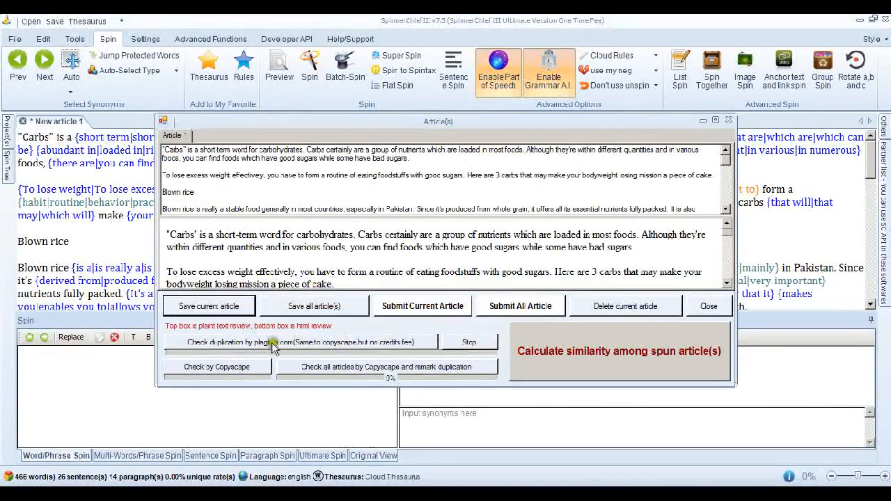
- Check the balanced carbs article by Copyscape, examine the matching sources and duplicated text, and close both windows
left_click(222, 369)
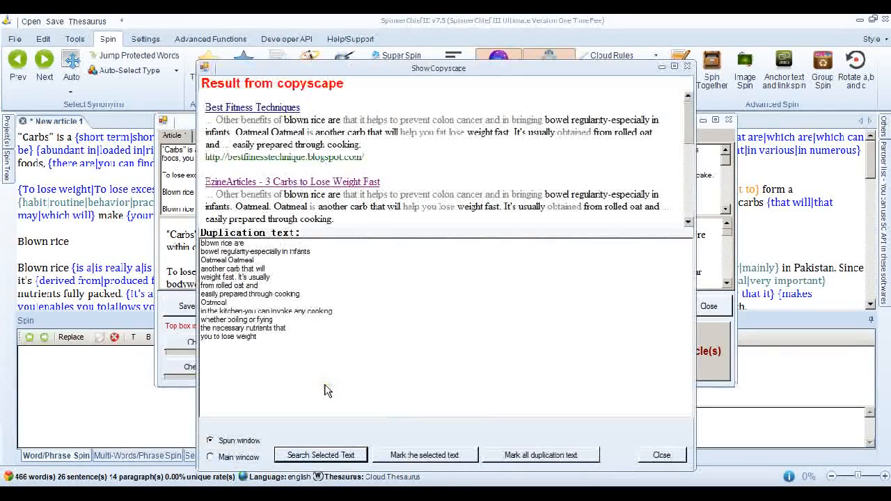
left_click(687, 127)
mouse_move(687, 127)
left_mouse_down()
mouse_move(691, 186)
mouse_move(688, 114)
left_mouse_up()
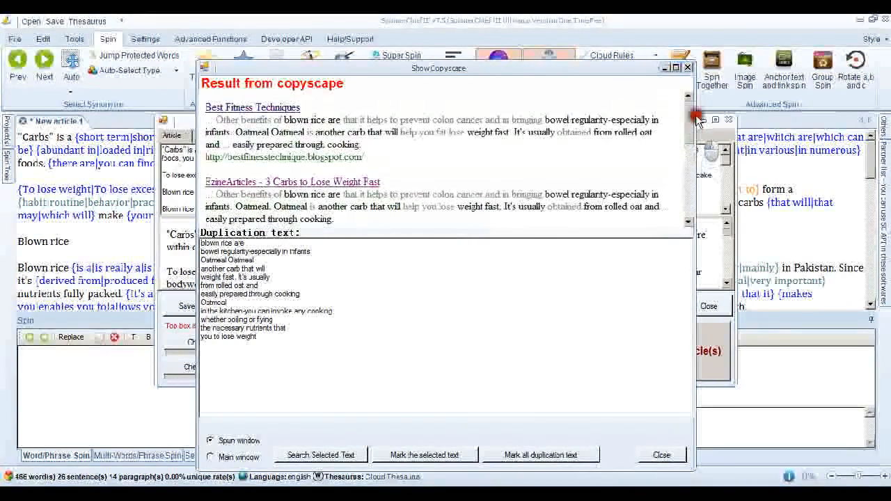
left_click(687, 67)
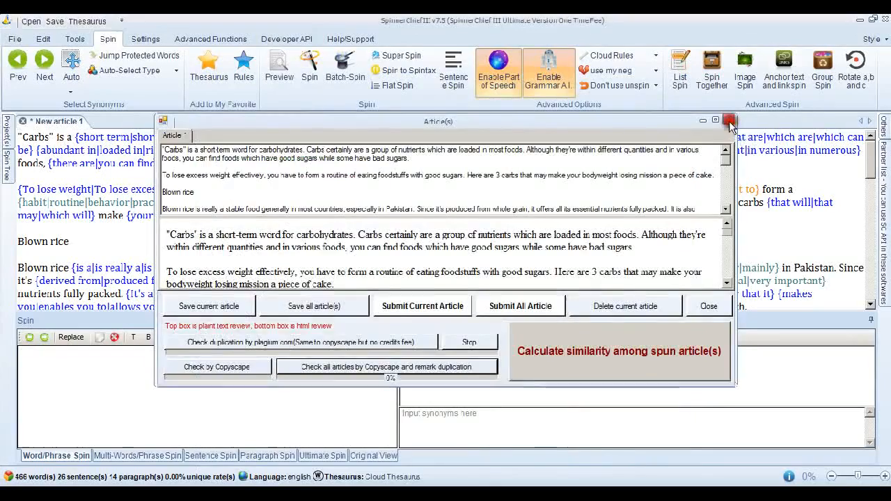
left_click(728, 120)
- Replace the spun text with the original carbs article and Super Spin it with the balance slider moved towards Most Unique
key("ctrl+a")
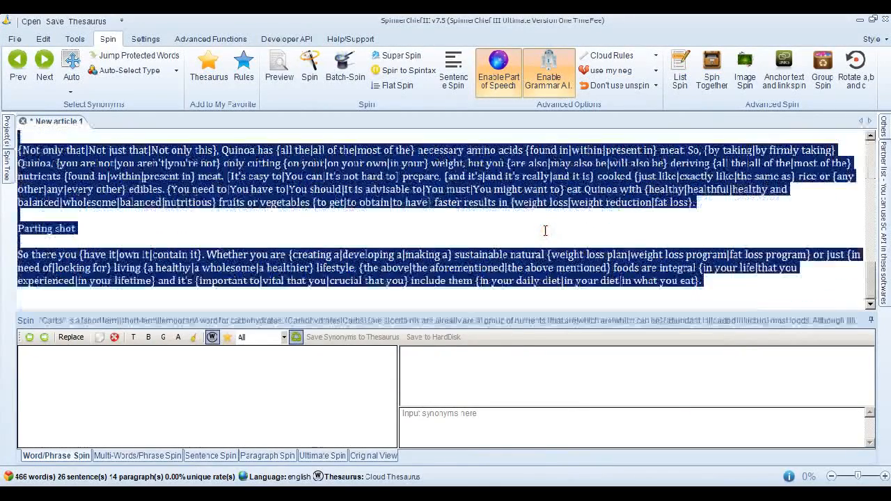
key("Delete")
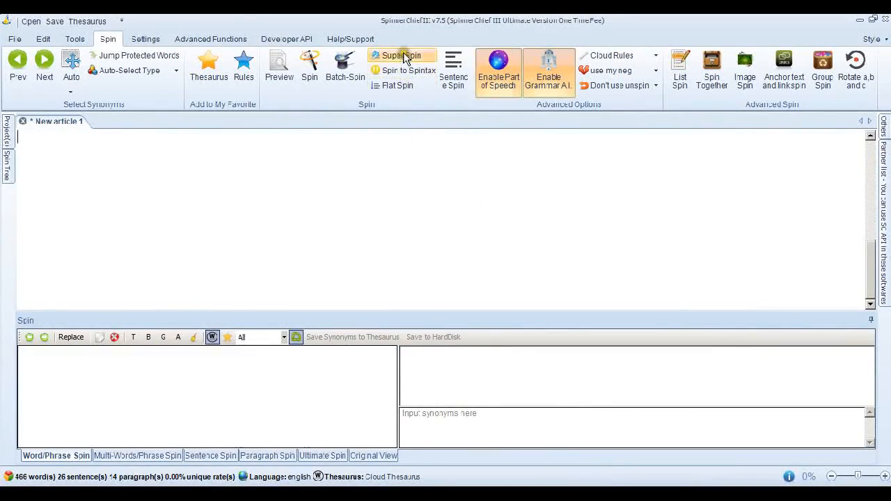
left_click(400, 55)
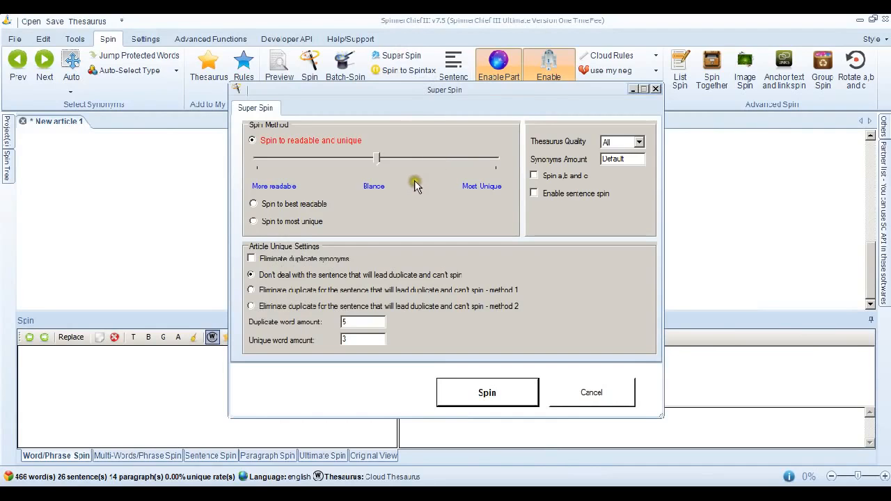
left_click(377, 162)
left_click_drag(415, 162, 493, 213)
left_click(505, 394)
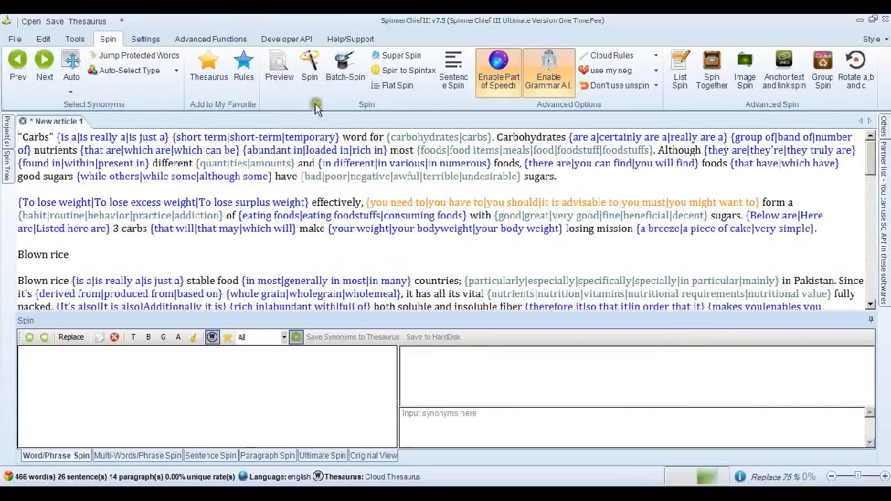
- Generate one article from the more unique carbs spin, check it by Copyscape, and close the windows
left_click(312, 90)
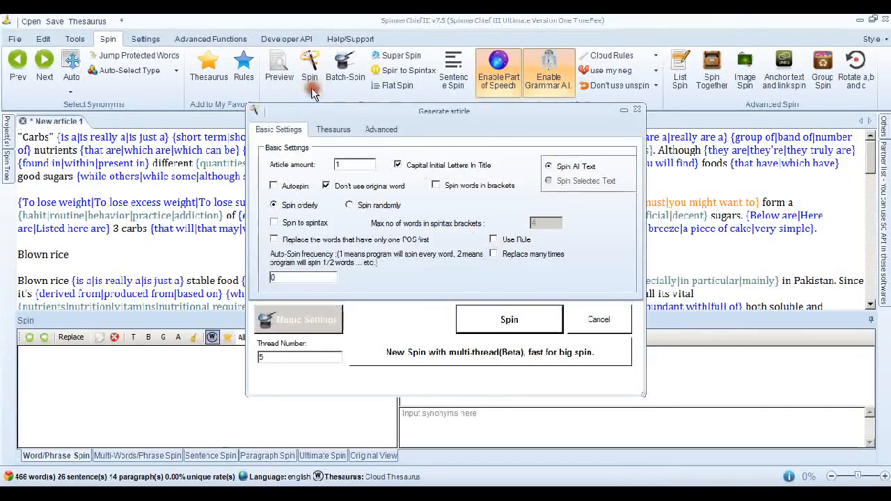
left_click(519, 320)
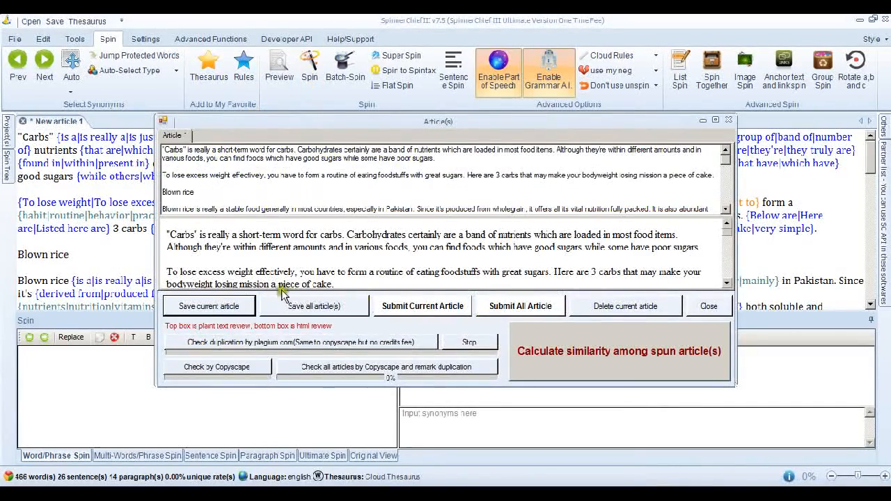
left_click(246, 367)
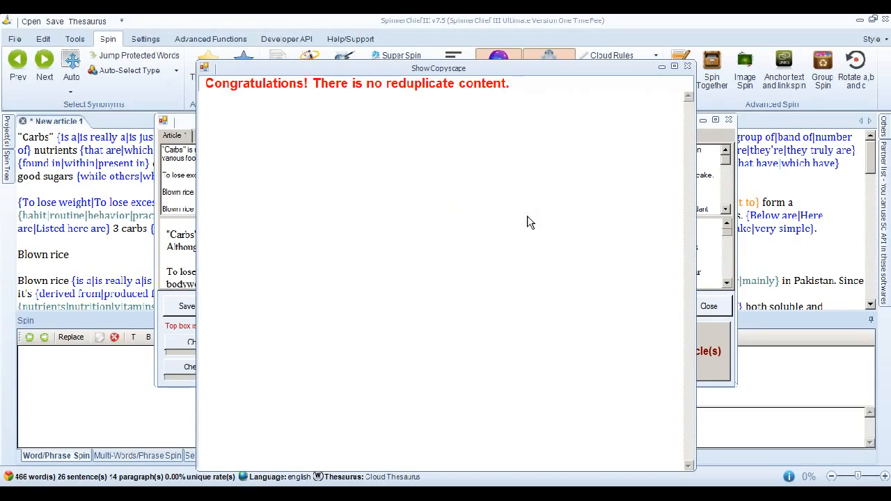
left_click(687, 69)
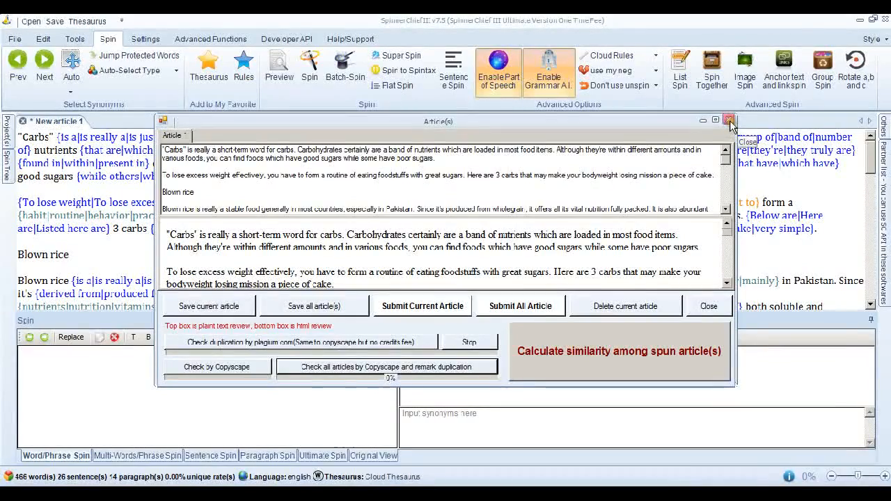
left_click(728, 121)
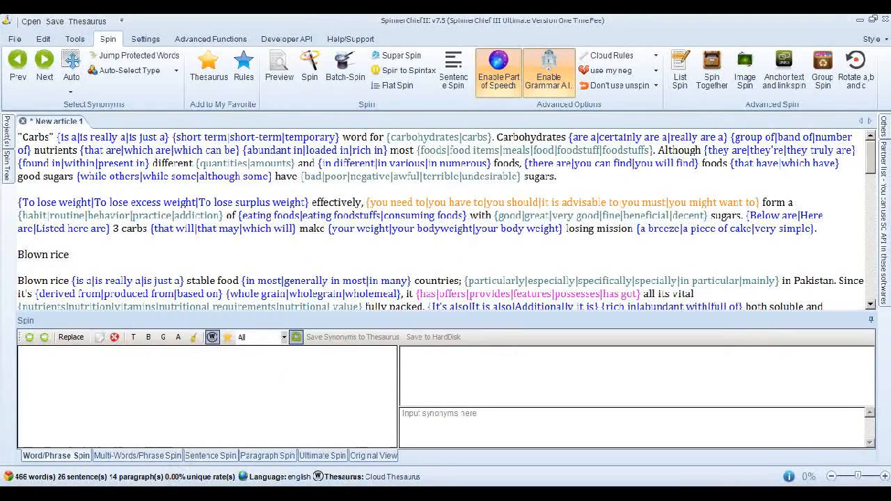
- Replace the spun carbs text with the weight loss article copied from article 5 pass copyscape 2.txt
key("alt+Tab")
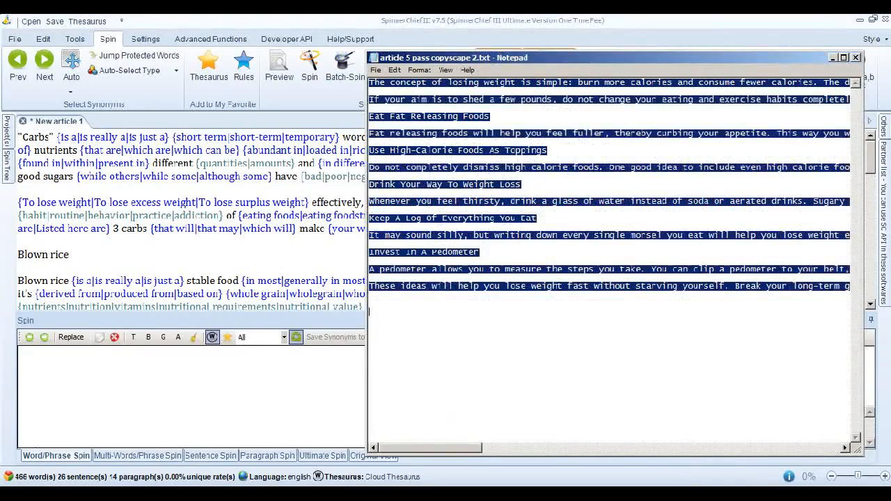
key("alt+Tab")
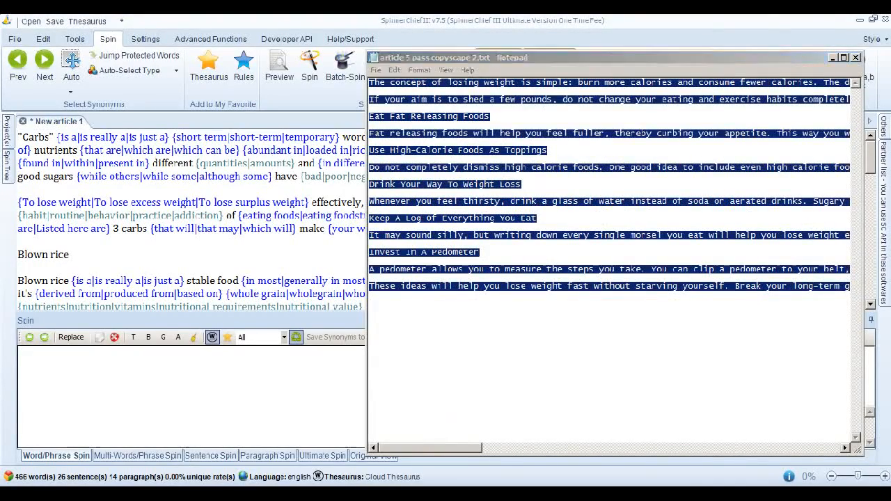
key("ctrl+a")
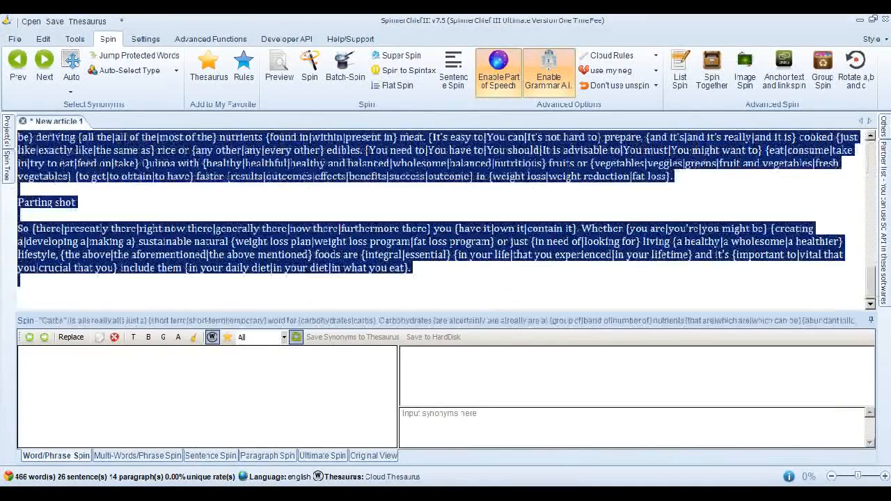
key("Delete")
key("ctrl+v")
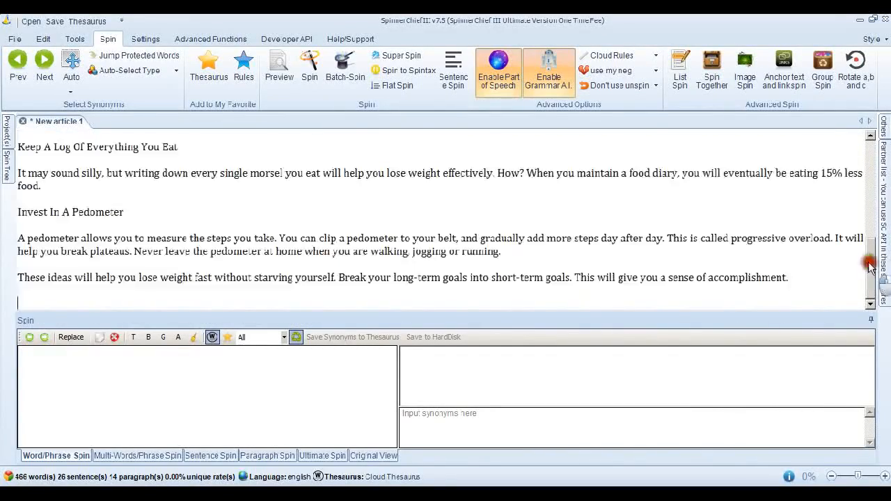
left_click_drag(867, 259, 867, 149)
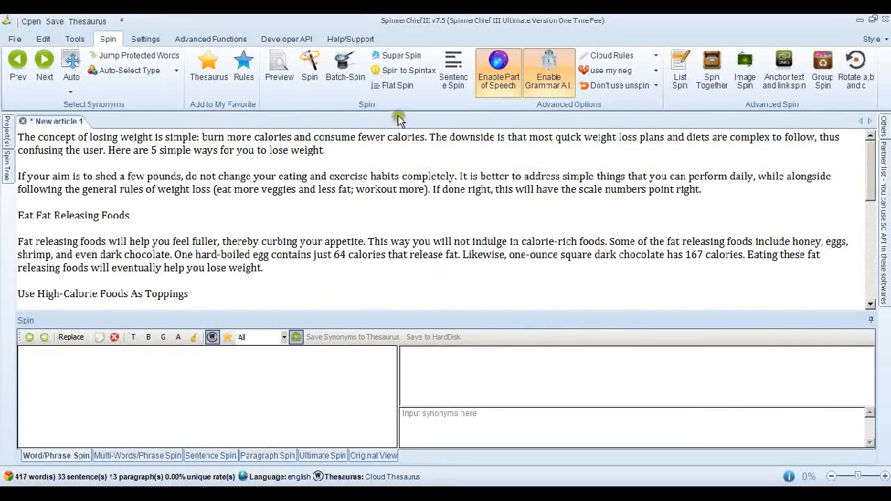
- Super Spin the weight loss article with the readable-and-unique method at Most Unique, and generate one spun article from it
left_click(398, 57)
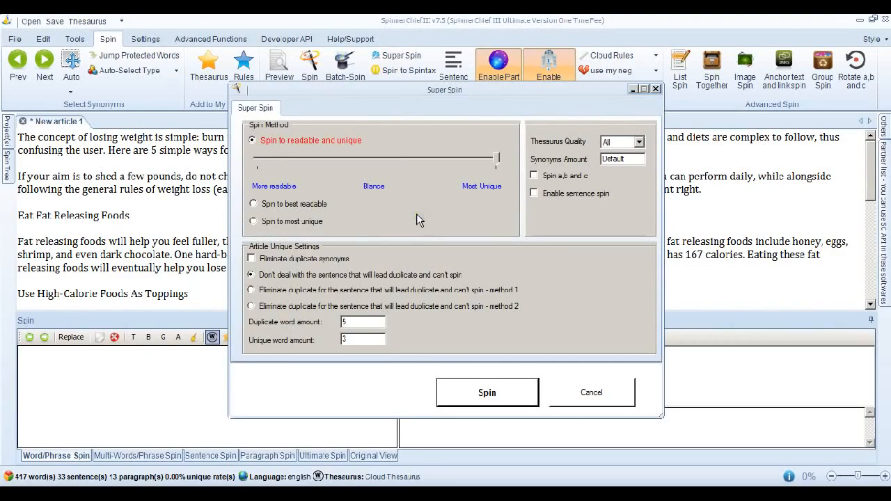
left_click(509, 391)
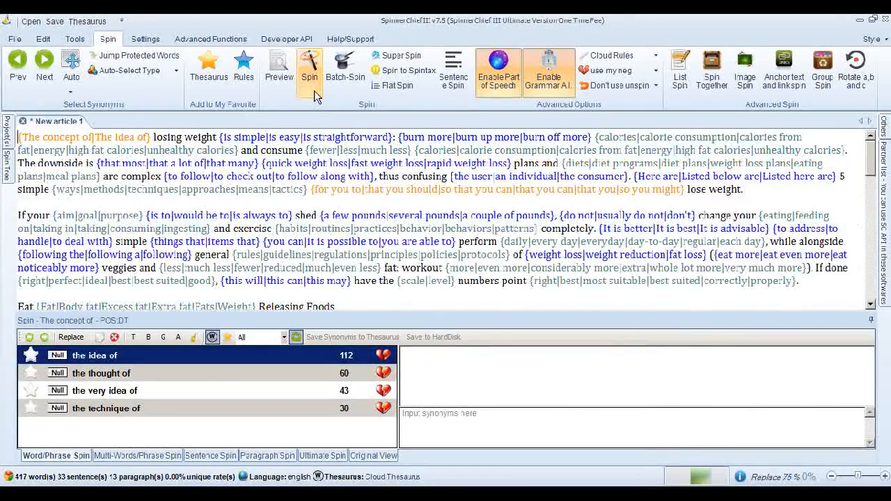
left_click(314, 96)
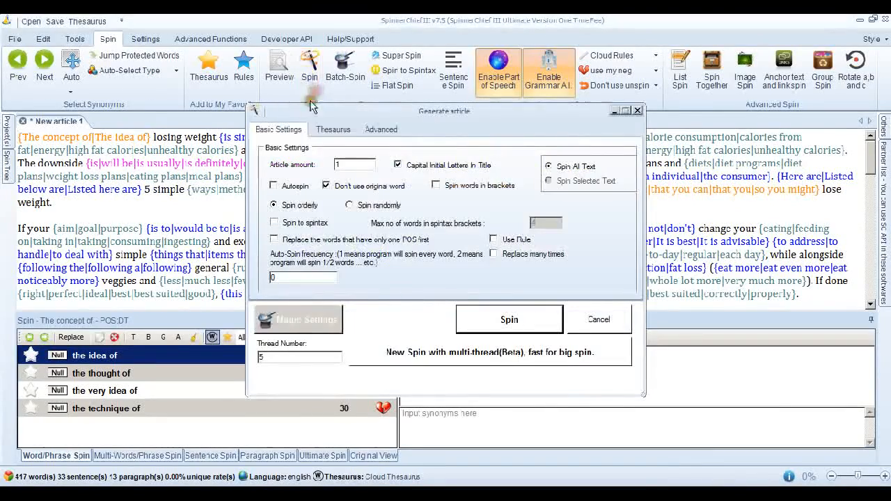
left_click(508, 323)
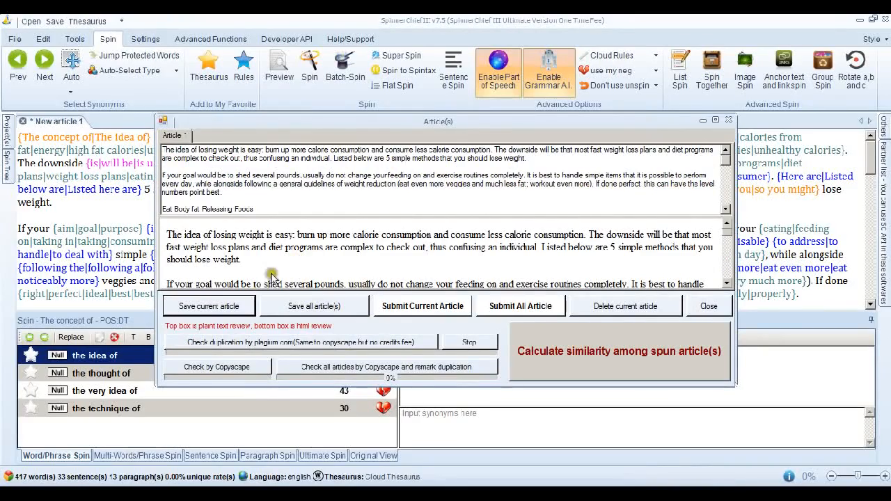
- Check the Most Unique weight loss article by Copyscape, examine the matching sources and duplicated text, and close both windows
left_click(252, 367)
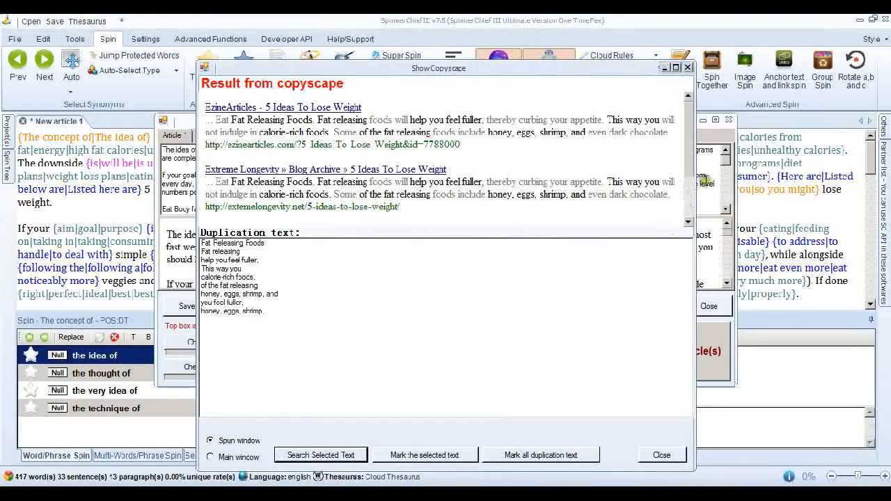
mouse_move(688, 148)
left_mouse_down()
mouse_move(680, 200)
mouse_move(687, 160)
left_mouse_up()
left_click_drag(686, 162, 687, 123)
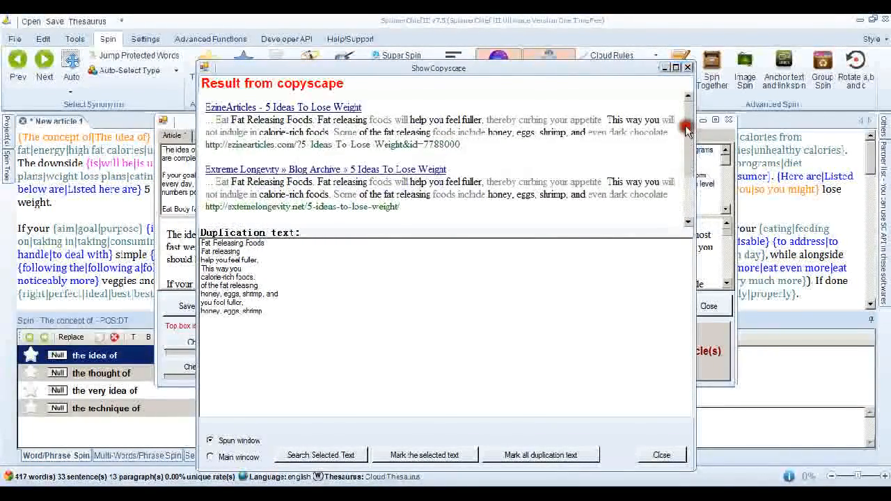
left_click(688, 67)
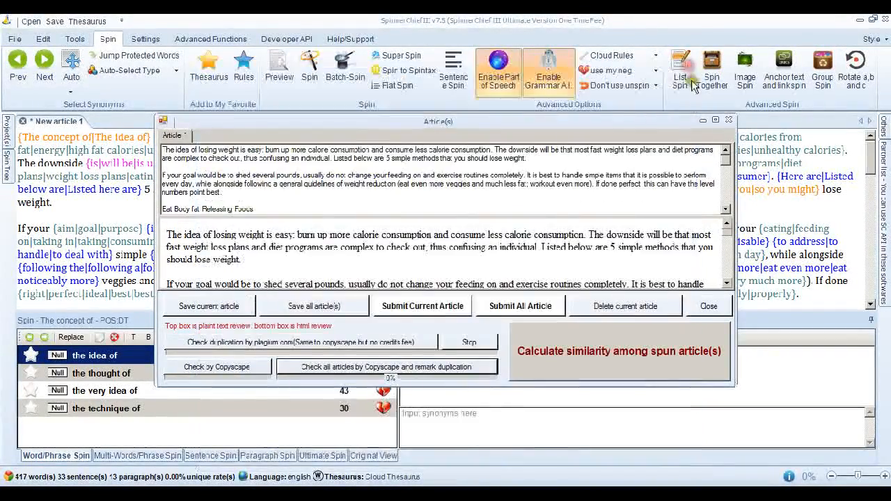
left_click(727, 119)
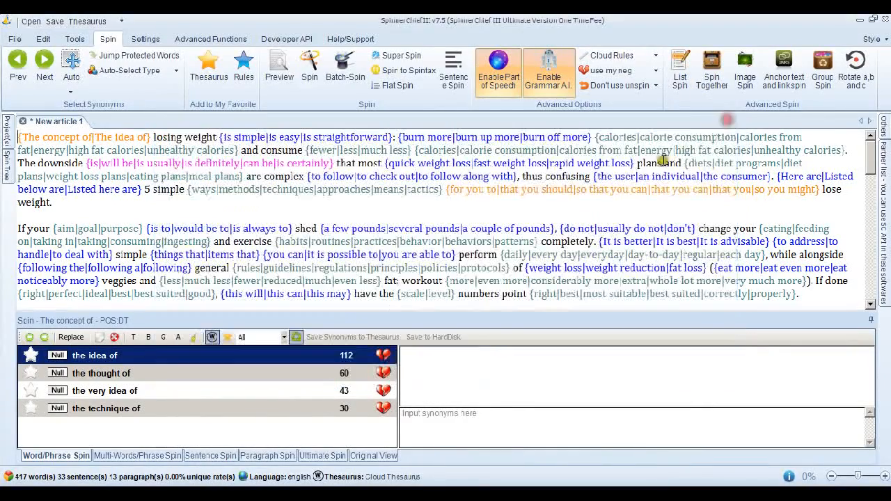
- Replace the spun weight loss text in the editor with the original unspun article
left_click(520, 204)
key("ctrl+a")
key("Delete")
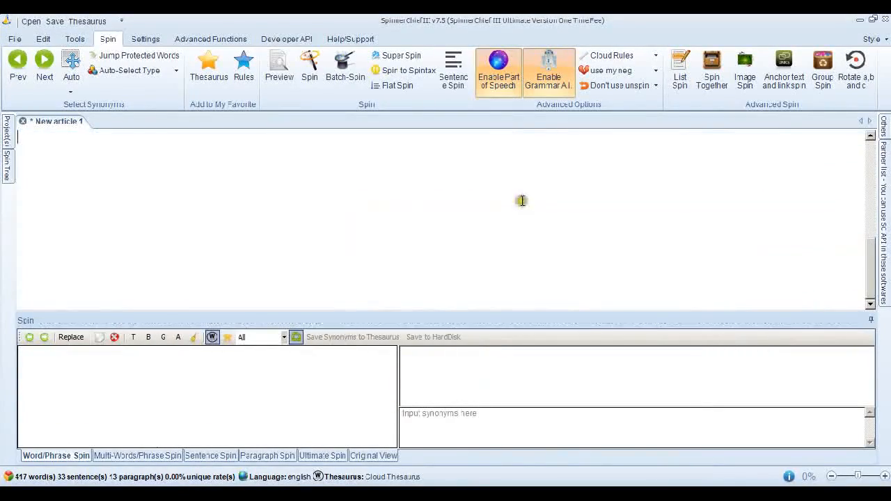
mouse_move(879, 254)
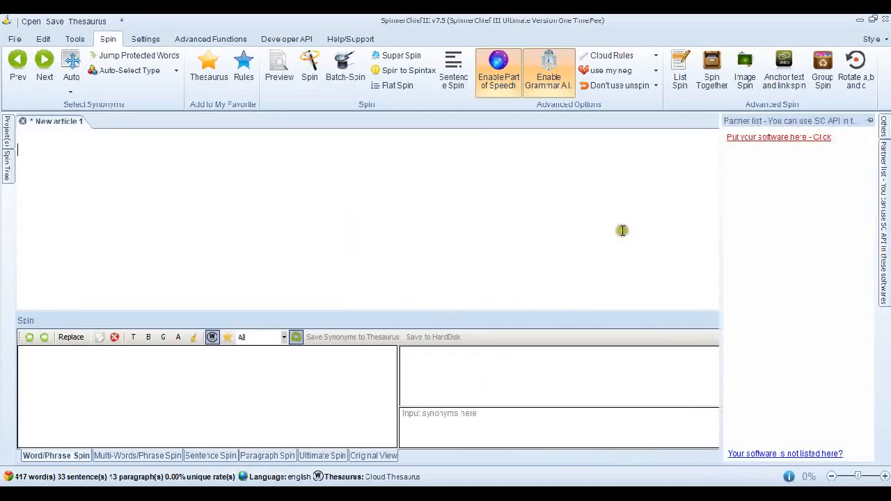
key("ctrl+z")
left_click(868, 176)
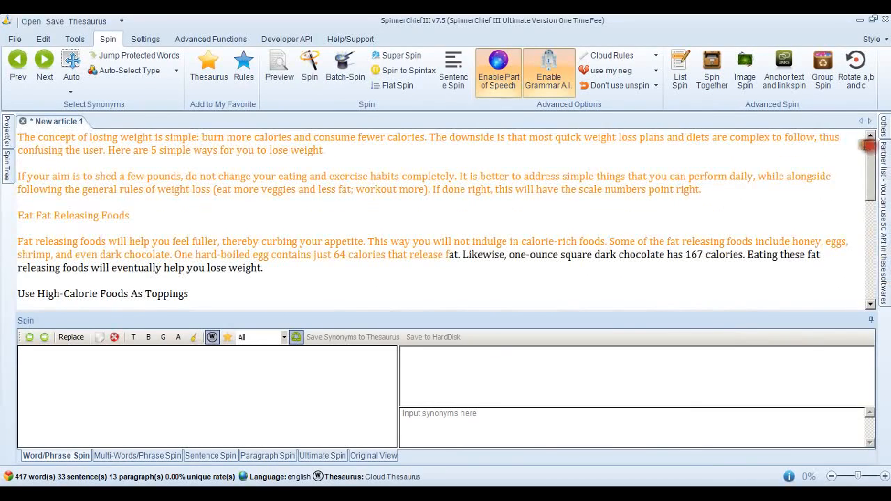
- Super Spin the weight loss article with the readable-and-unique slider at balance and duplicate synonyms eliminated
left_click(409, 57)
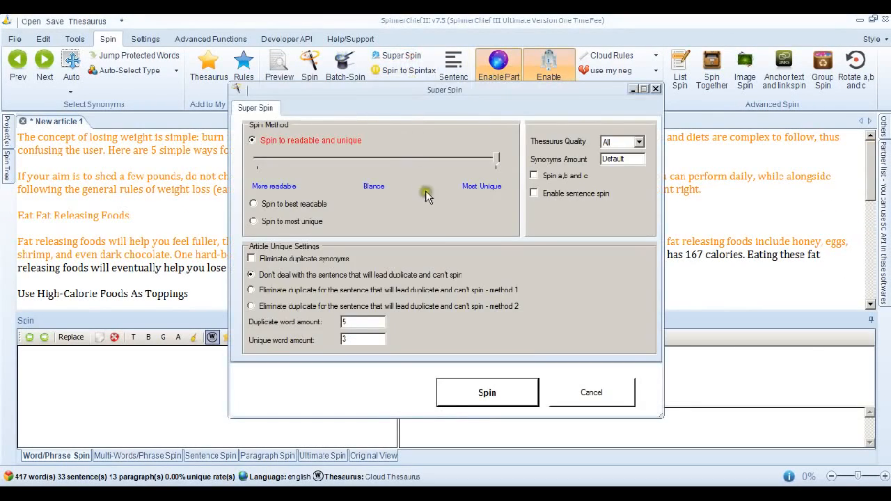
left_click_drag(492, 160, 396, 159)
left_click(251, 258)
left_click(497, 395)
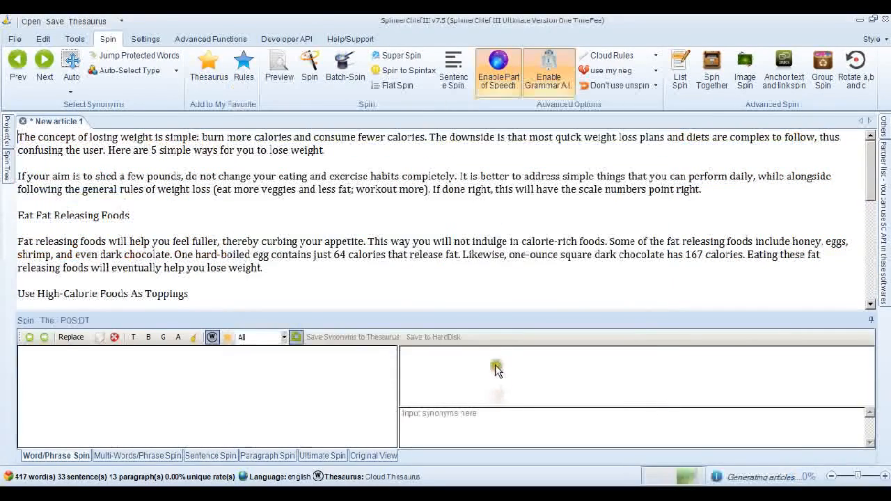
- Generate one article from the spin without duplicate synonyms, check it by Copyscape, and close both windows
left_click(310, 95)
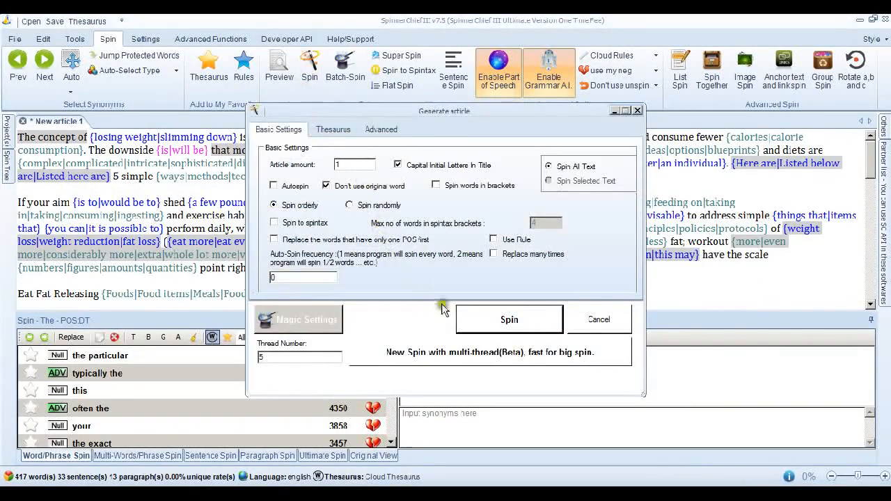
left_click(507, 322)
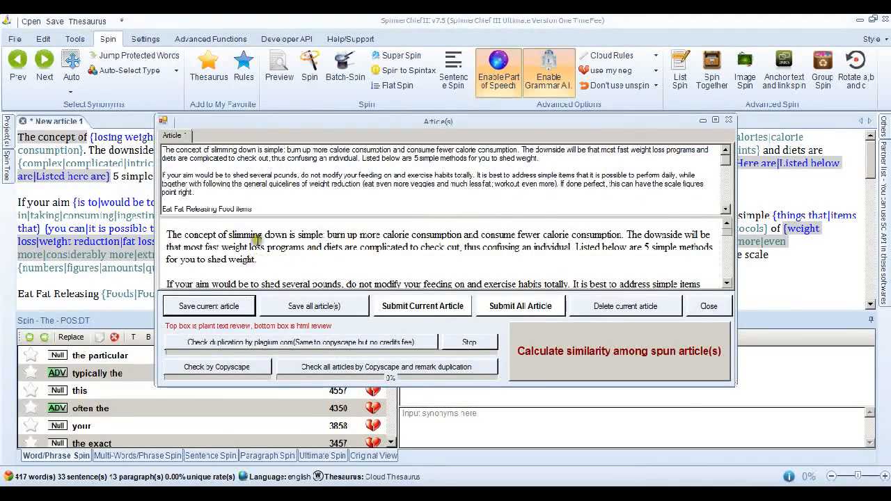
left_click(240, 367)
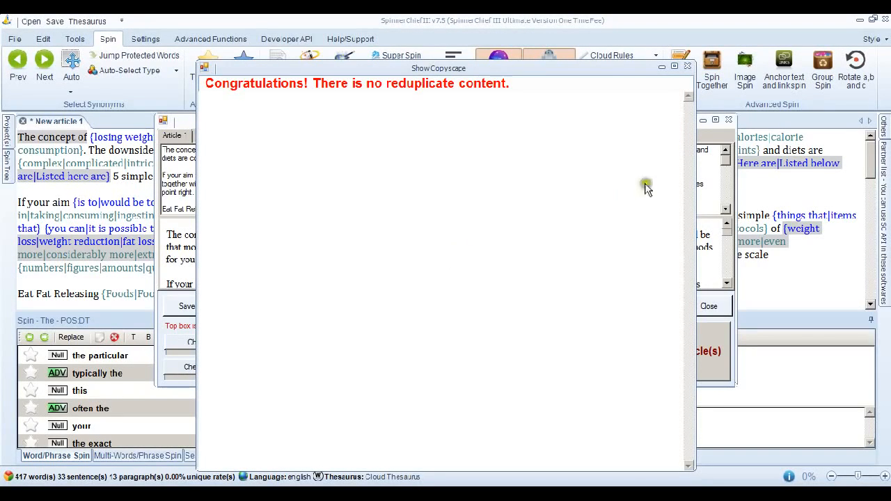
left_click(686, 67)
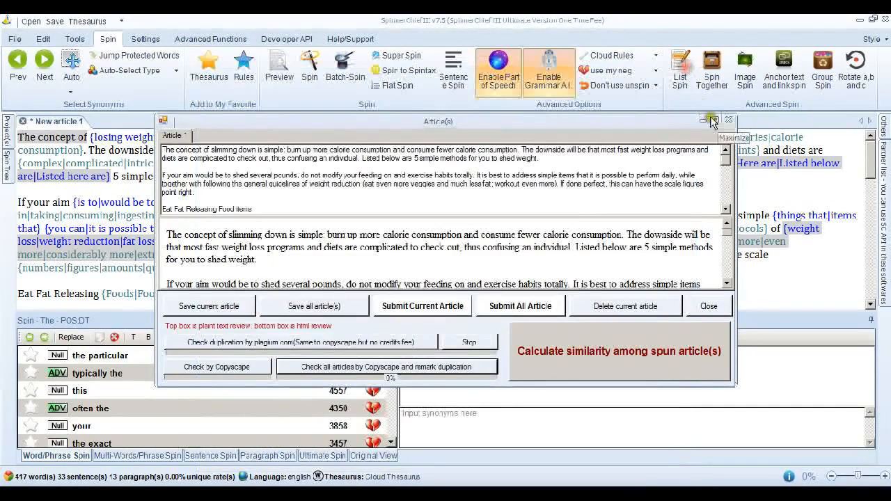
left_click(728, 122)
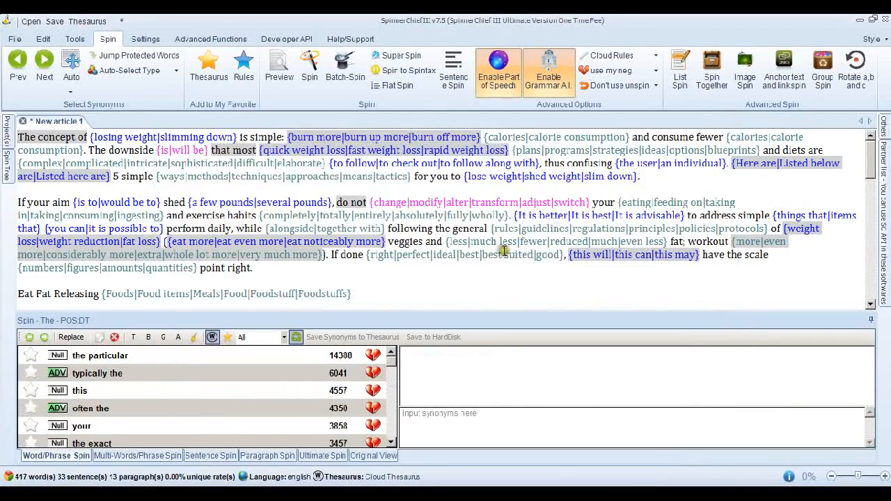
- Replace the spun weight loss text with the light-versus-heavy weights article copied from article 1.txt
left_click(487, 293)
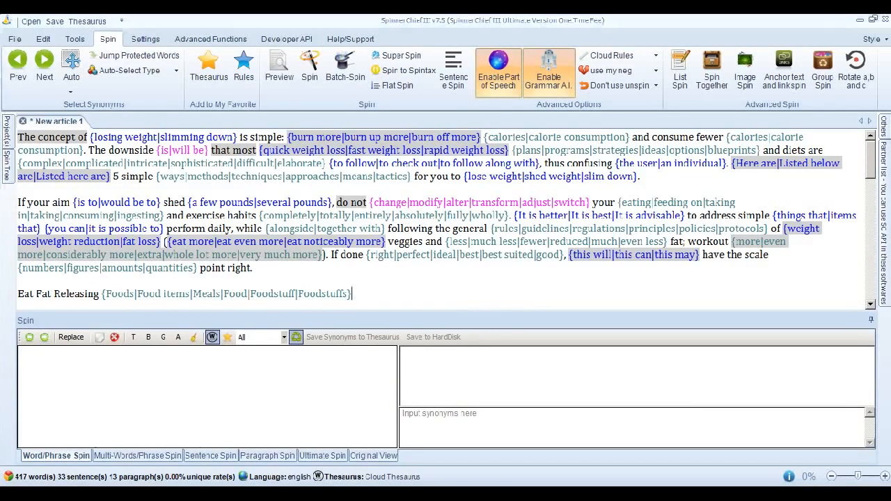
key("alt+Tab")
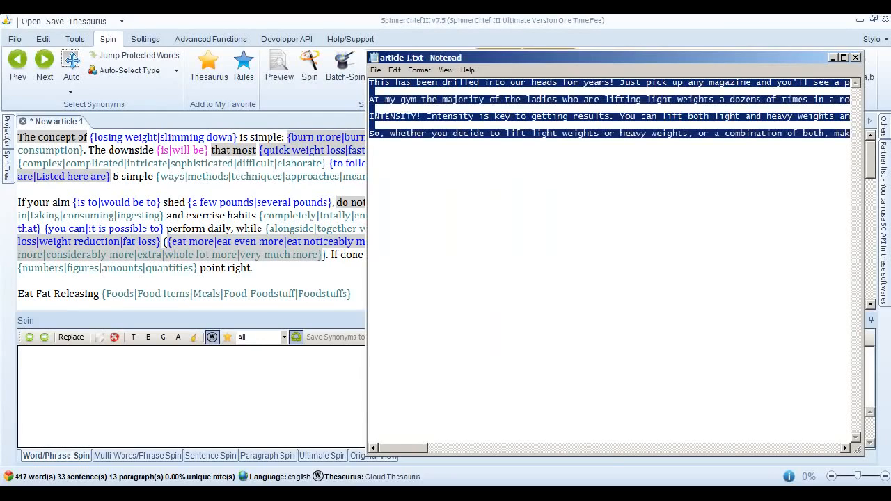
key("alt+Tab")
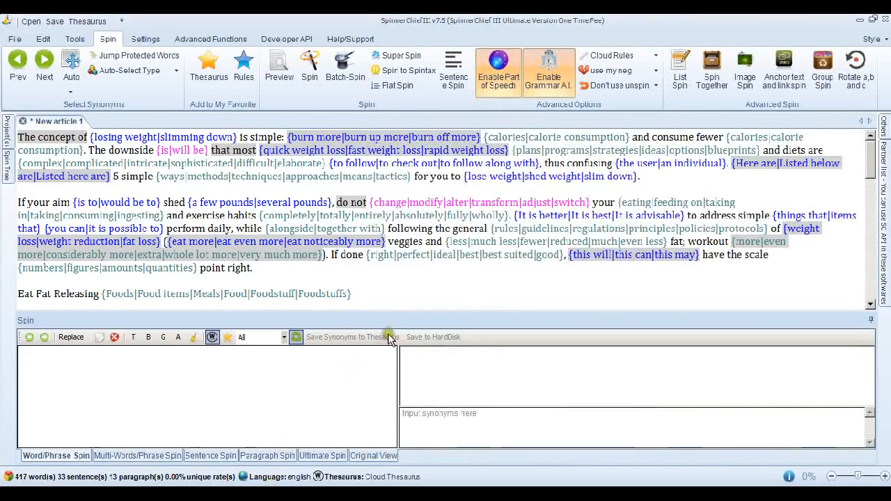
key("ctrl+a")
key("ctrl+v")
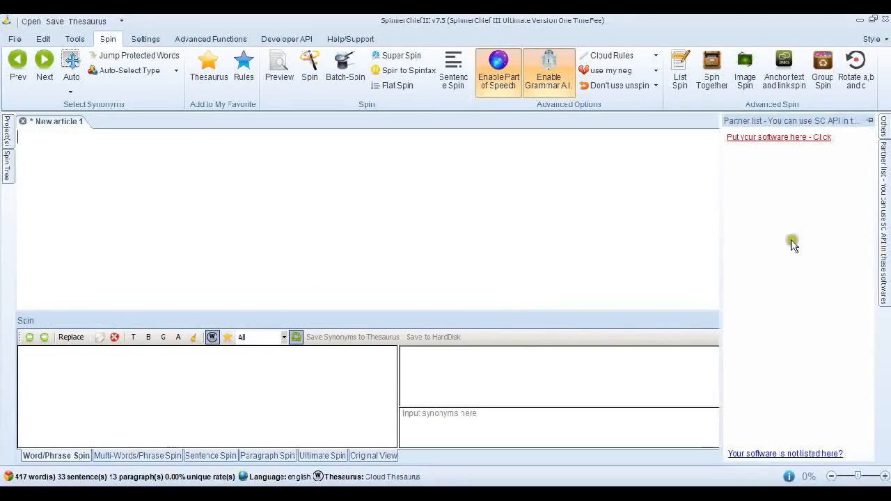
left_click_drag(874, 220, 871, 148)
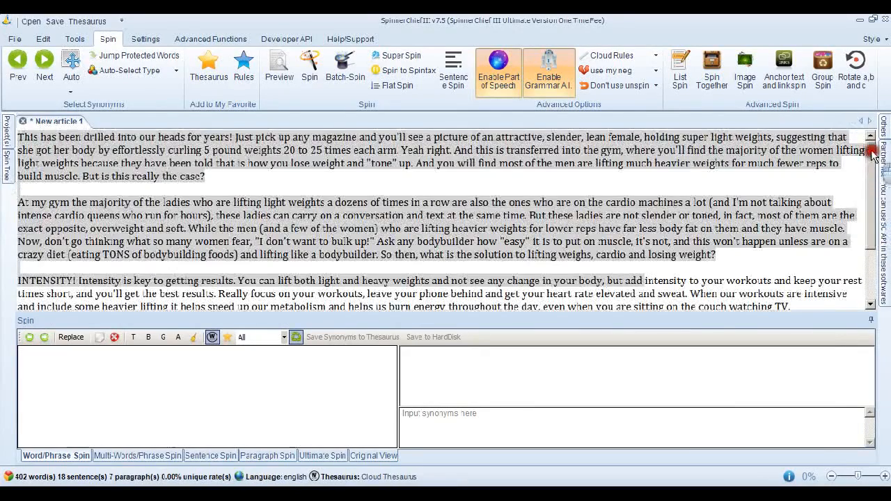
- Super Spin the weights article at balance with duplicate synonyms eliminated, and generate one spun article from it
left_click(418, 59)
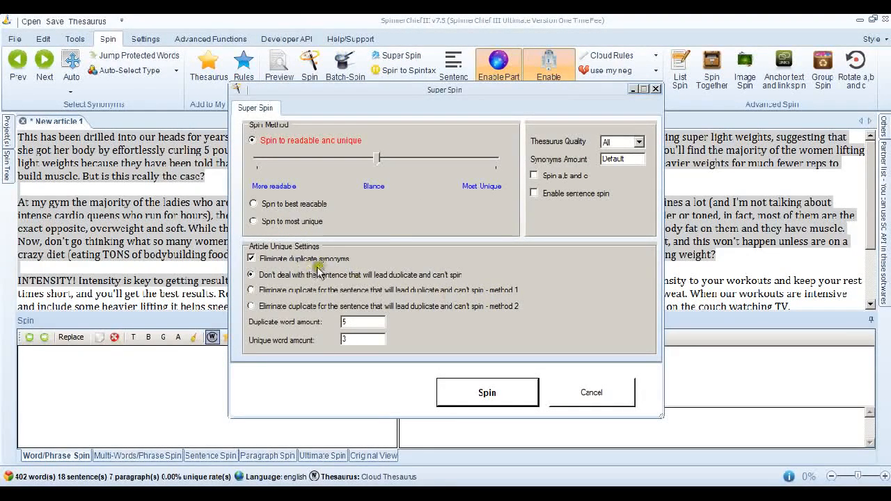
left_click(506, 391)
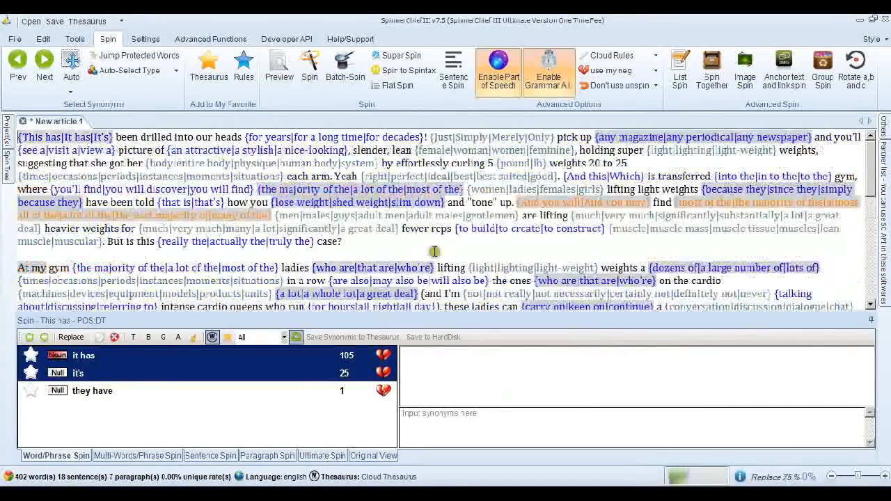
left_click(333, 89)
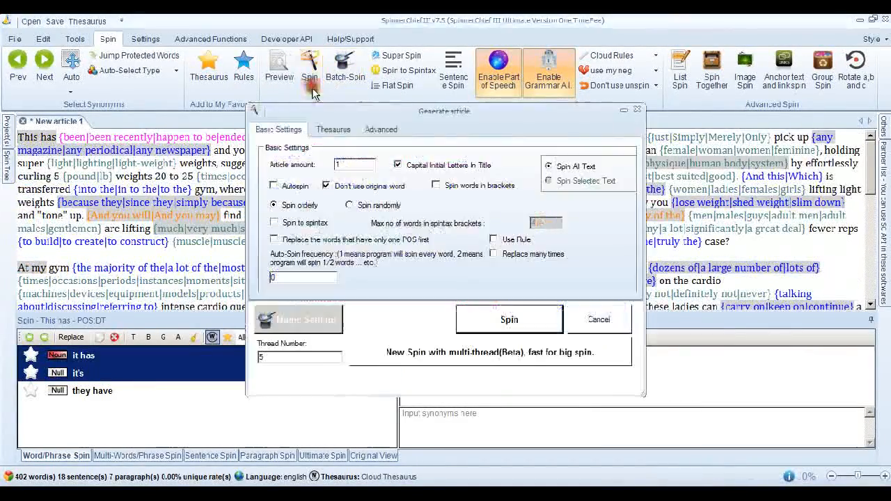
left_click(497, 317)
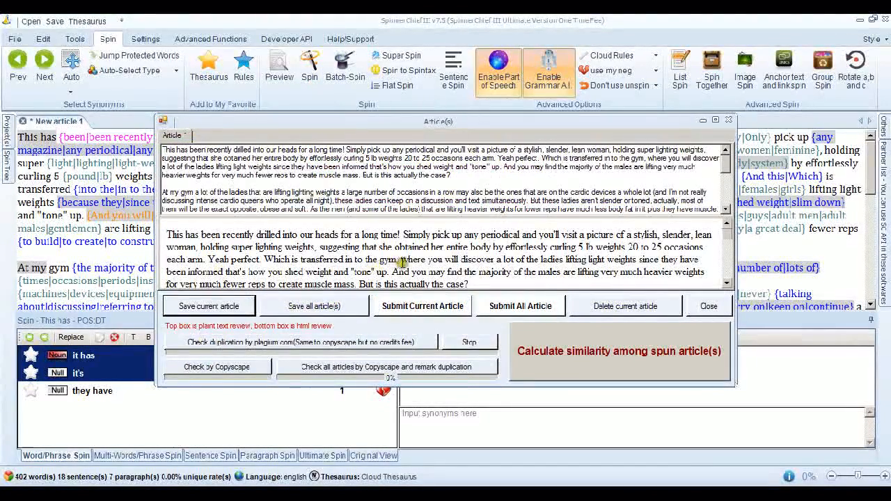
- Check the spun weights article by Copyscape and examine the matching sources and duplicated text
left_click(252, 367)
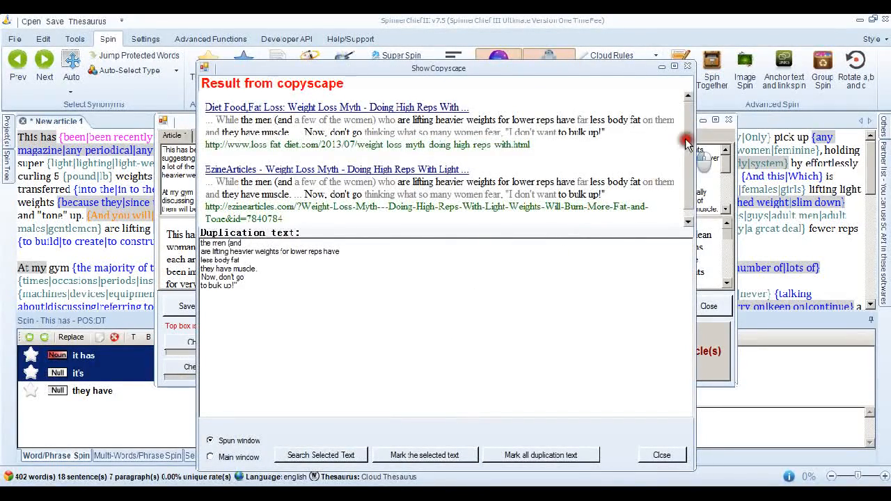
scroll(681, 174, "down", 1)
left_click_drag(681, 172, 688, 105)
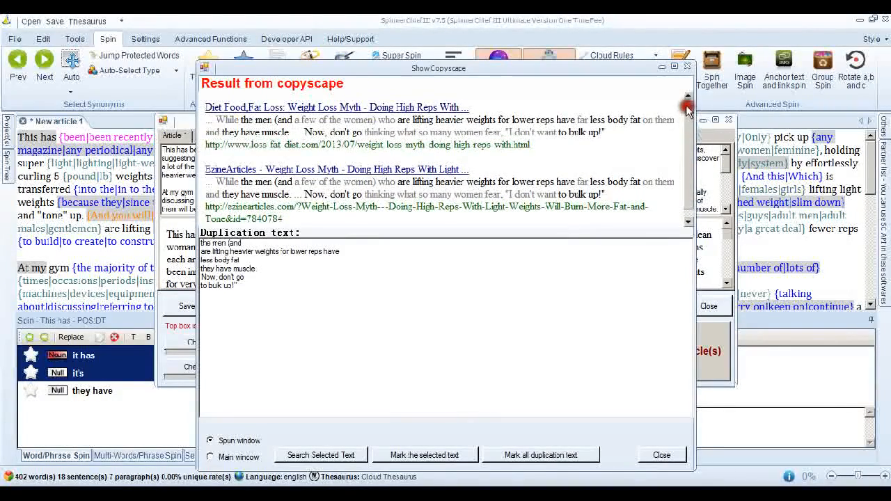
- Close the Copyscape result and spun article windows, and replace the spun text with the original weights article
left_click(686, 67)
left_click(728, 121)
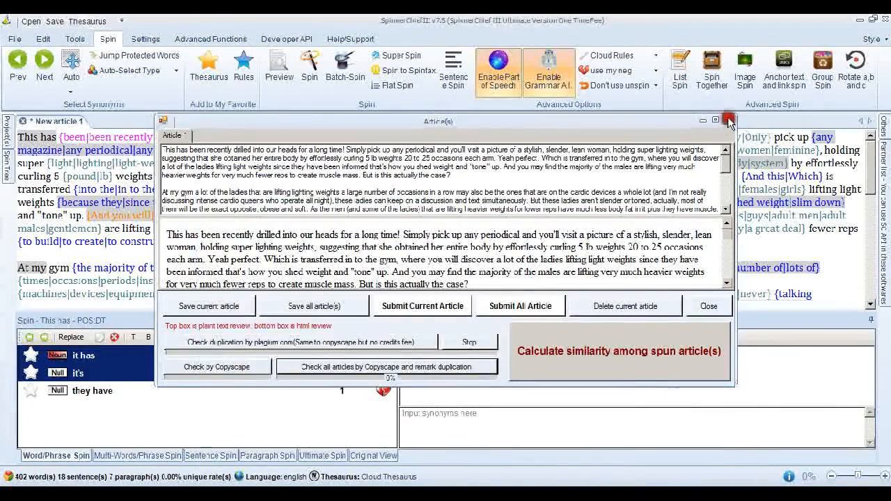
left_click(547, 241)
key("ctrl+a")
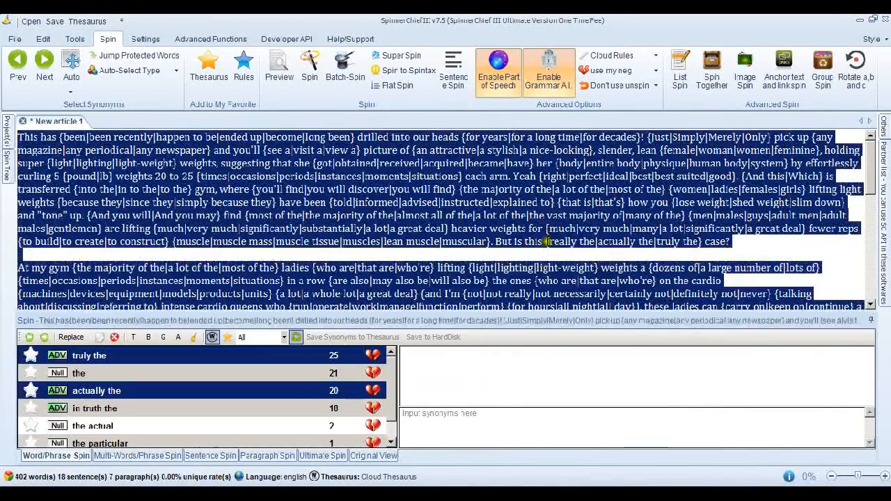
key("ctrl+v")
left_click_drag(870, 235, 876, 172)
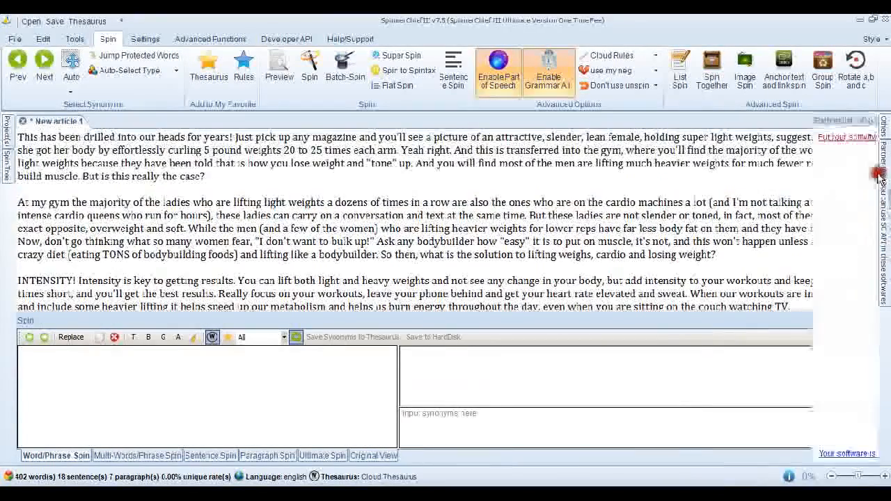
- Super Spin the weights article at balance without eliminating duplicate synonyms, using method 1 to eliminate duplicates in sentences that can't be spun
left_click(398, 56)
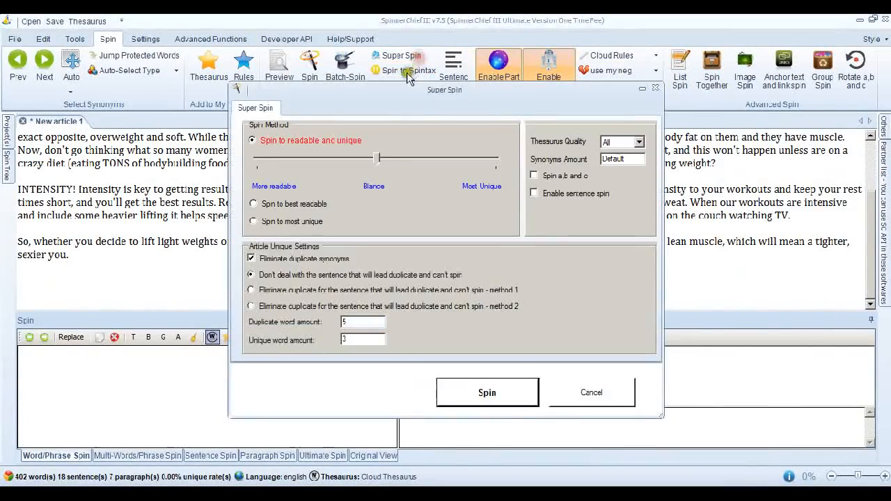
left_click(251, 259)
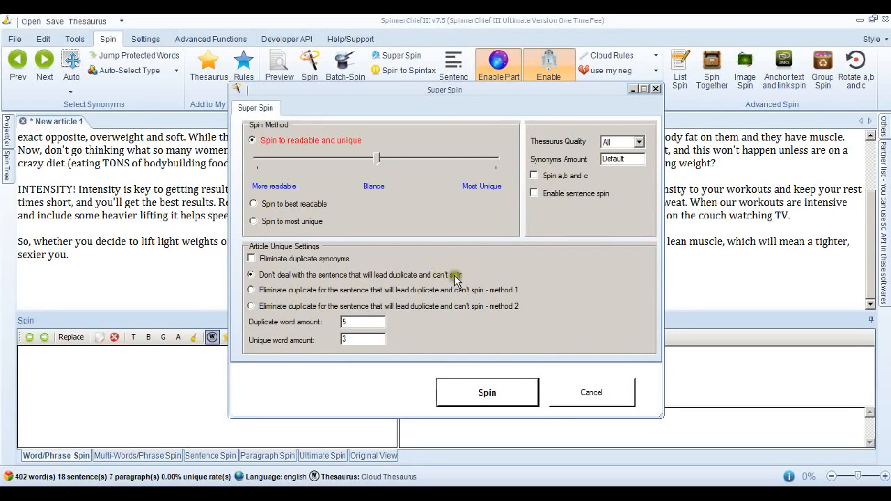
left_click(251, 291)
left_click(503, 400)
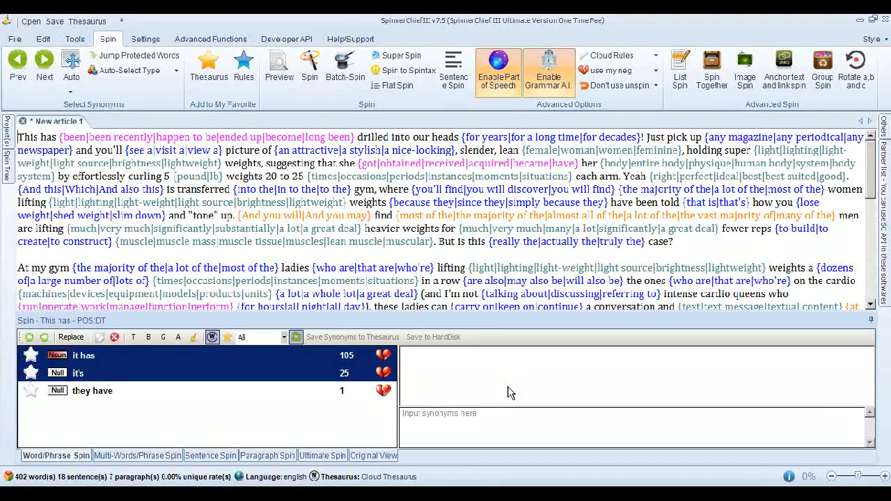
left_click(508, 390)
left_click(508, 389)
- Generate one article from the method 1 spin and check it by Copyscape
left_click(304, 86)
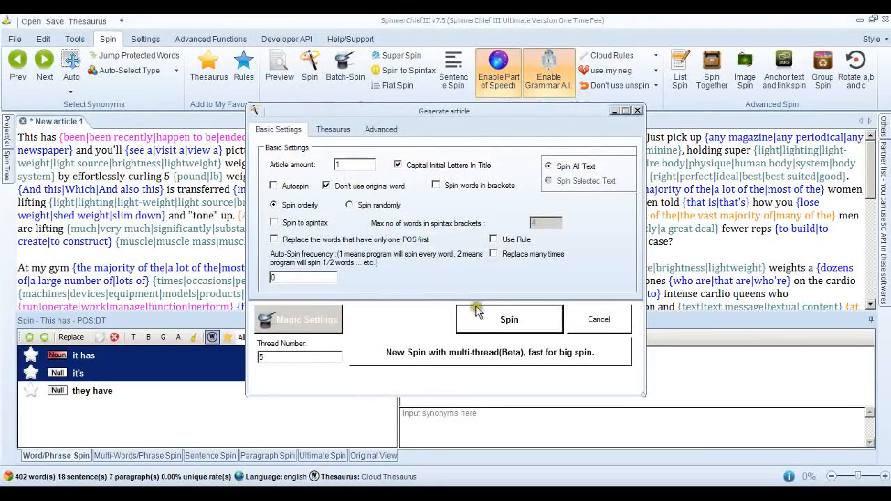
left_click(507, 322)
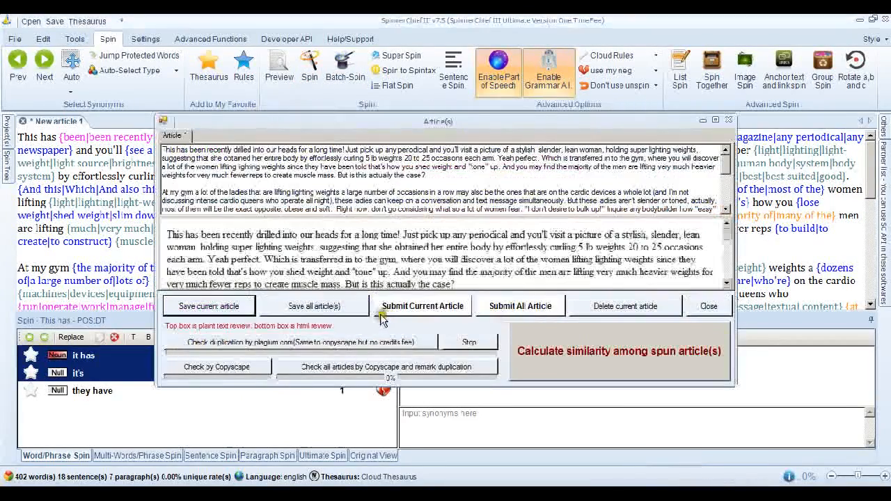
left_click(239, 368)
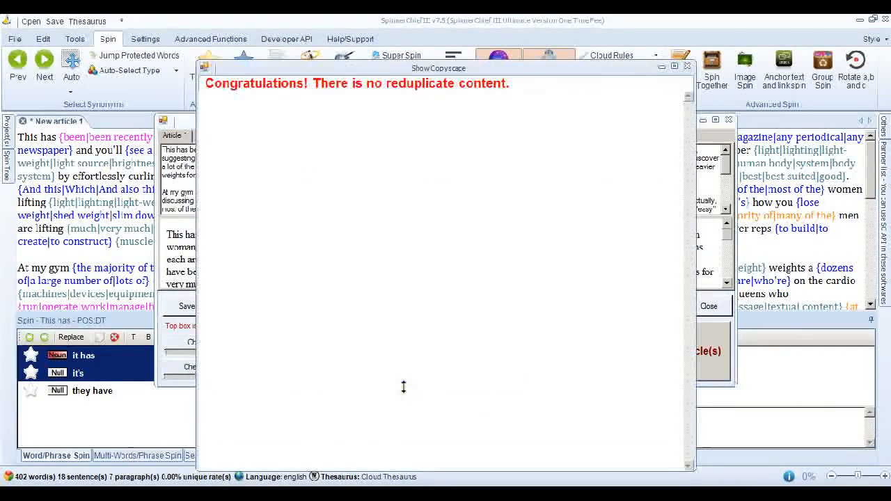
left_click(420, 308)
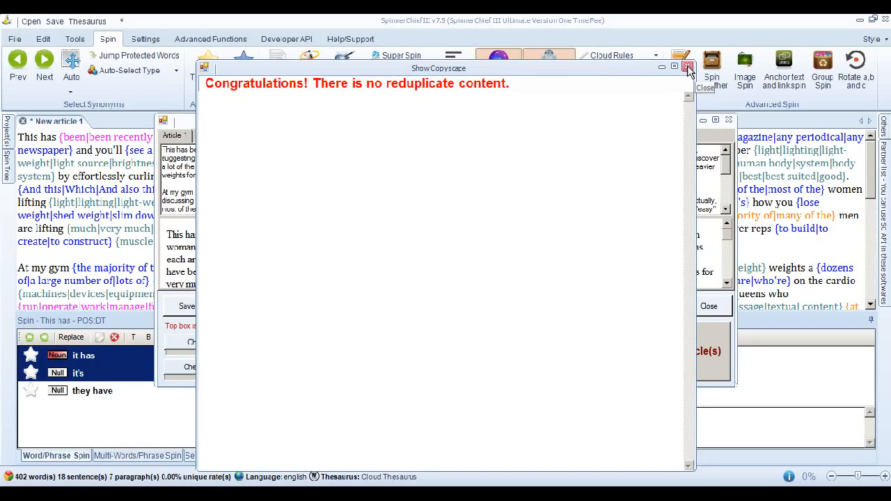
- Word-wrap article 1.txt in Notepad, highlight the sentence from "While the men" to "they have muscle", and dismiss the Copyscape, Notepad and spun article windows
left_click(325, 494)
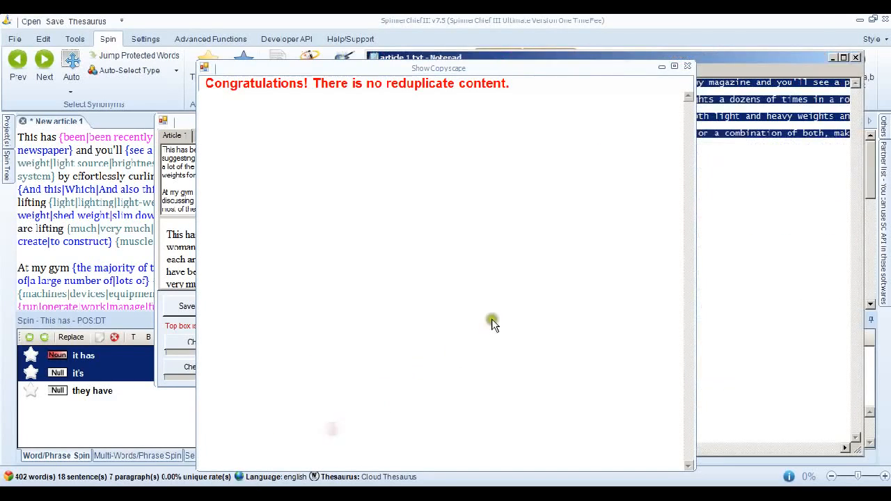
left_click(687, 66)
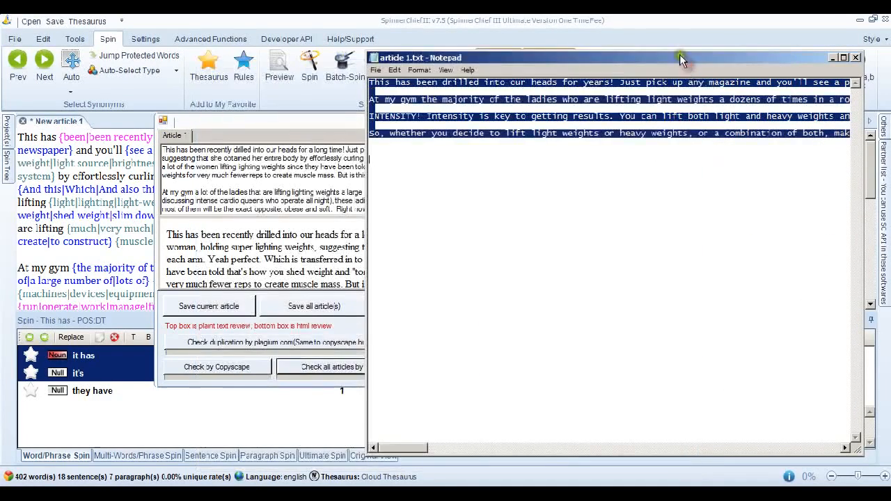
left_click_drag(679, 60, 506, 70)
left_click(244, 81)
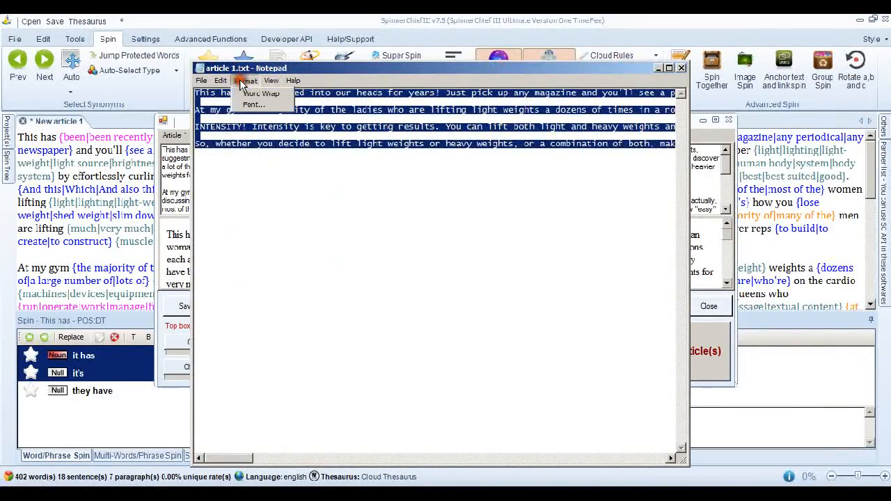
left_click(260, 93)
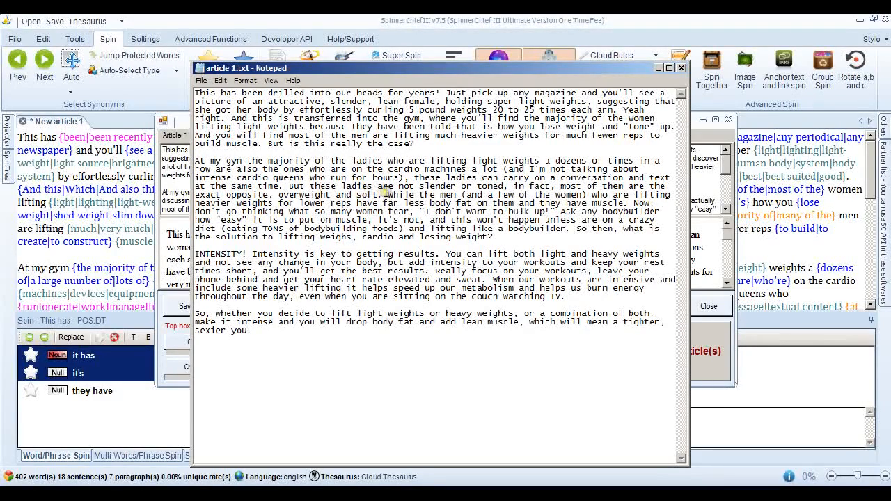
double_click(403, 194)
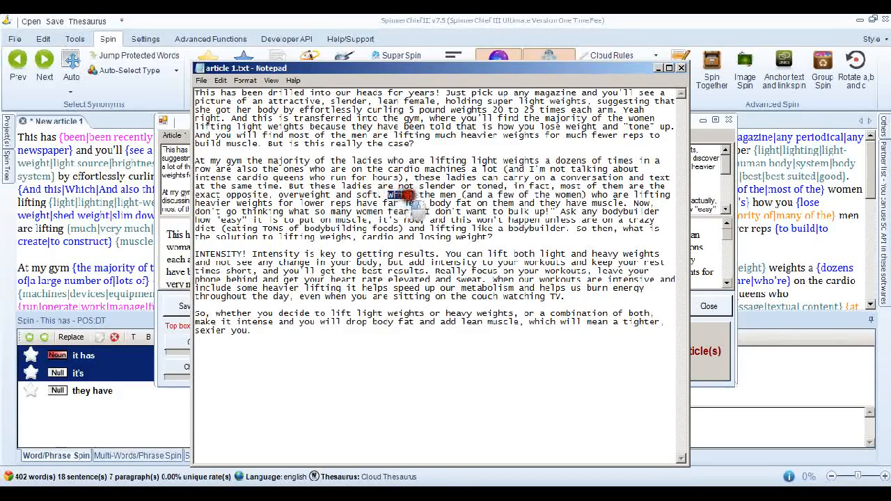
left_click_drag(405, 197, 619, 202)
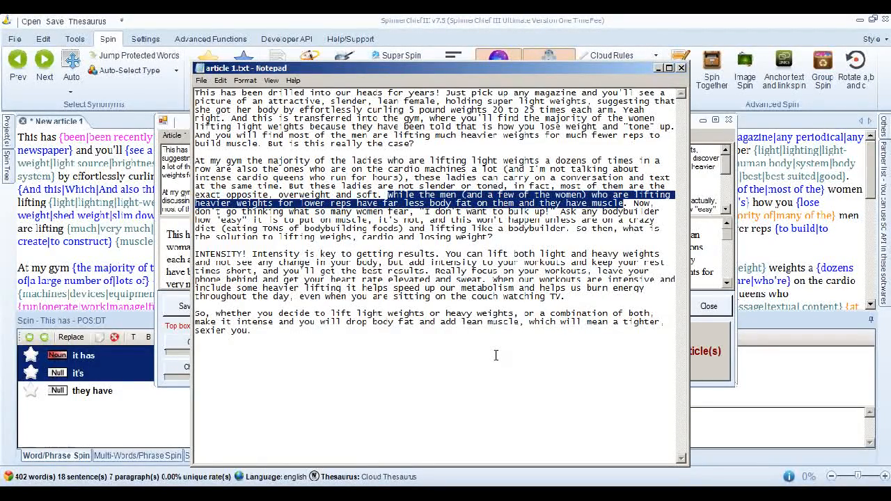
left_click(658, 69)
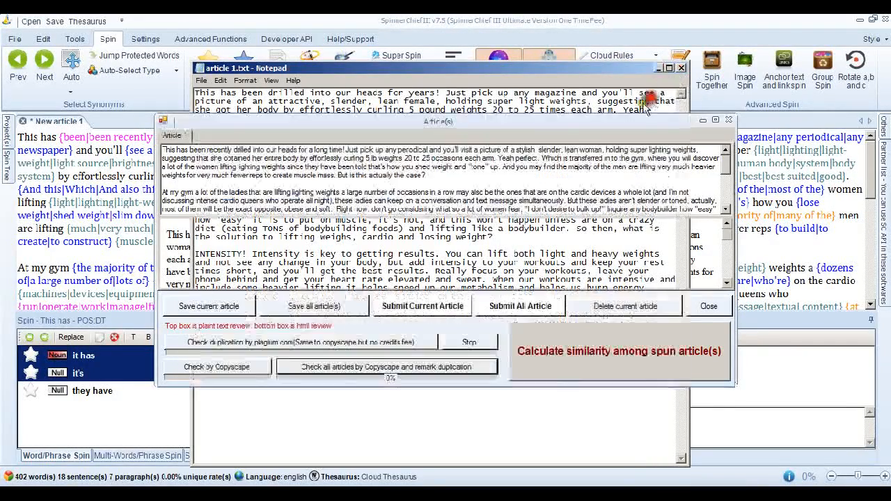
left_click_drag(591, 122, 581, 97)
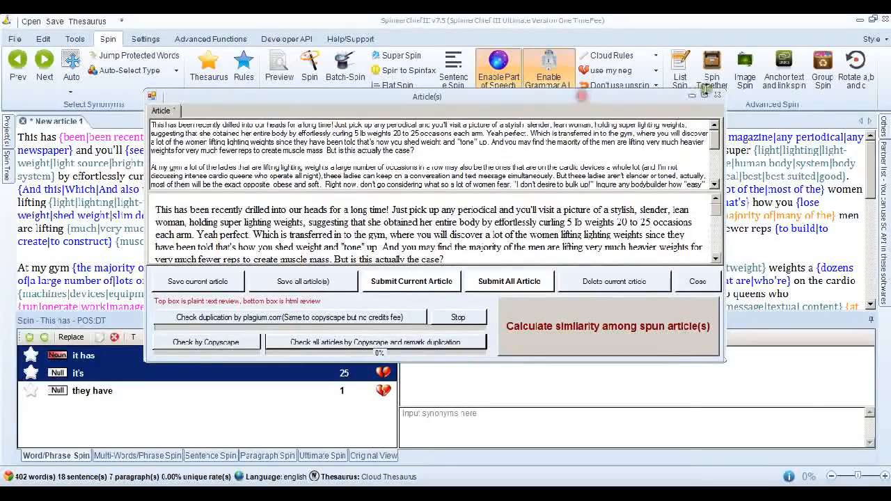
left_click(717, 94)
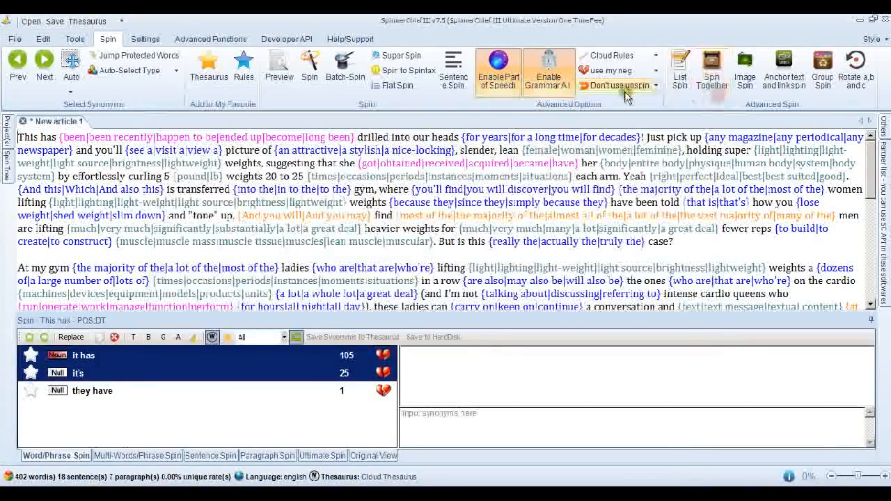
- Reopen the Super Spin settings, switch duplicate-sentence elimination to method 2, and return it to method 1
left_click(406, 61)
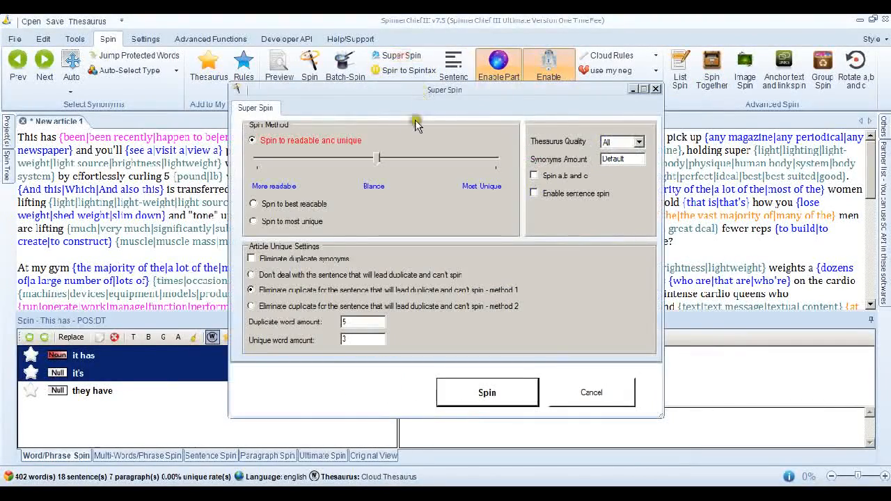
left_click(252, 306)
left_click(251, 290)
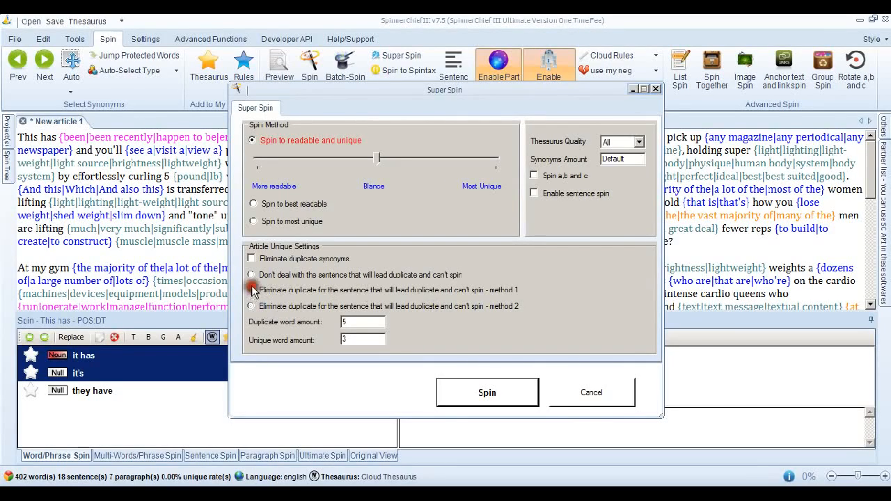